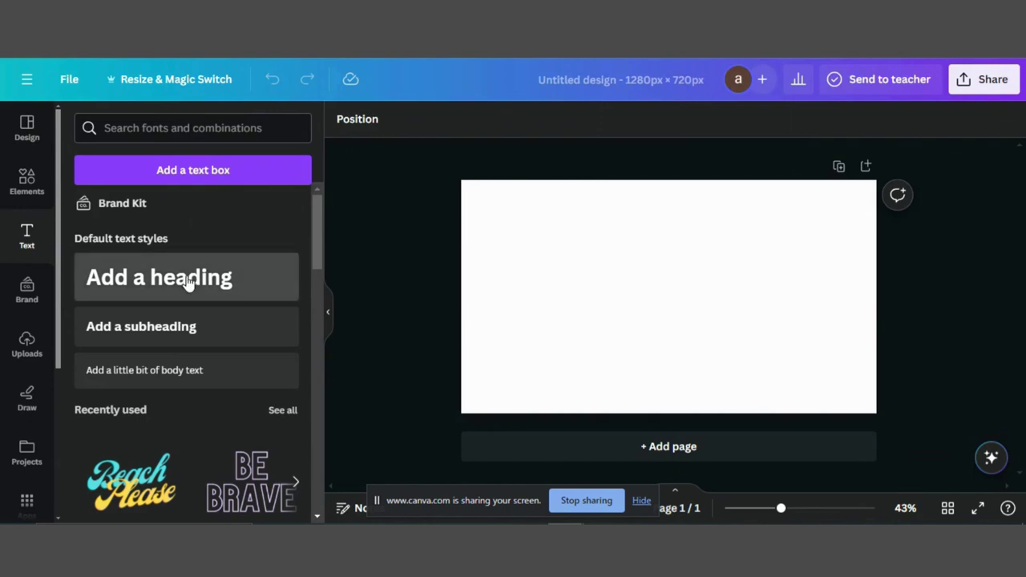
# - Add a heading reading "SLICE" and enlarge it to about size 325 so it spans the page width
pyautogui.click(188, 283)
pyautogui.write('SLICE')
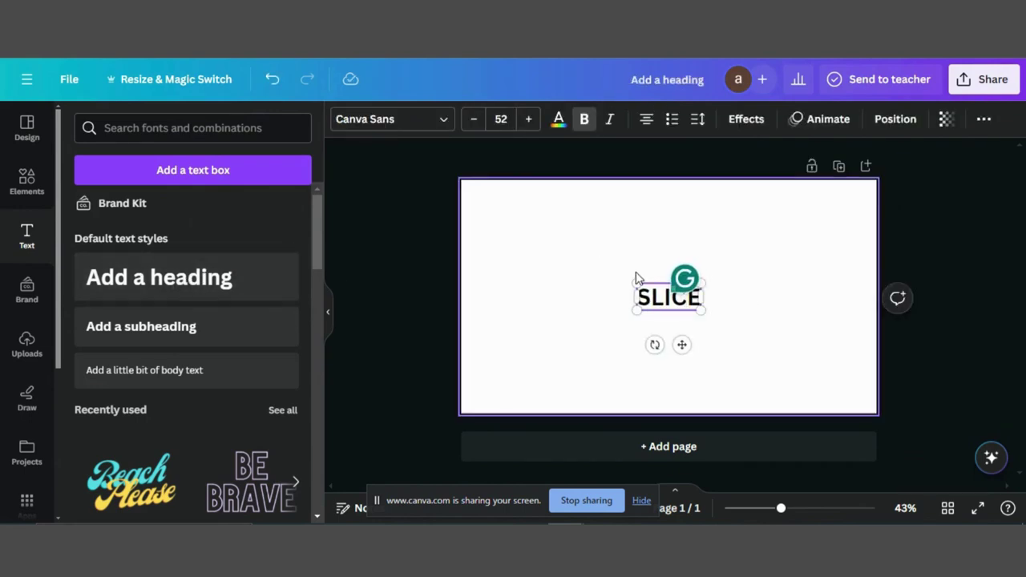
pyautogui.moveTo(637, 283); pyautogui.dragTo(497, 189)
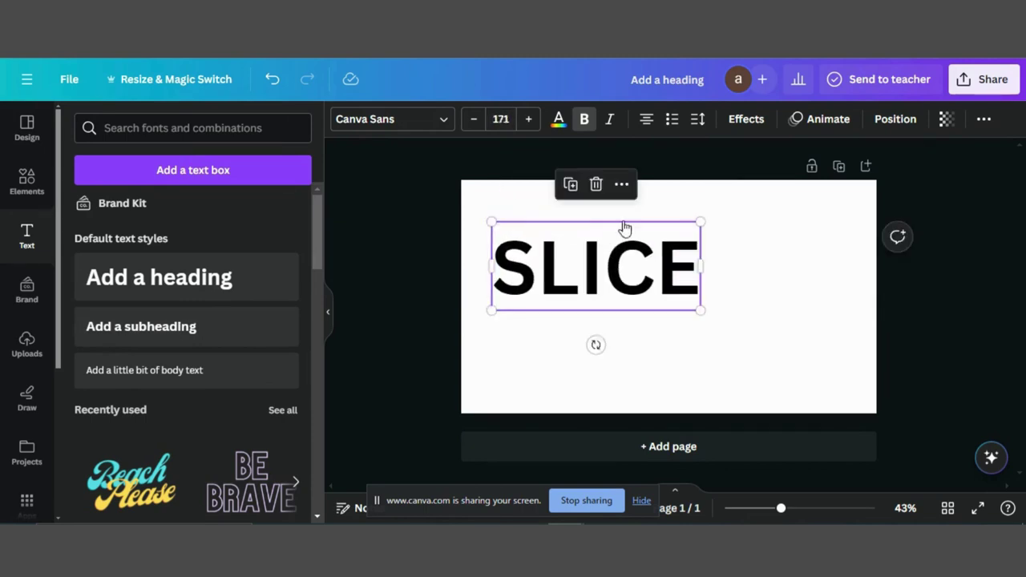
pyautogui.moveTo(700, 308); pyautogui.dragTo(855, 401)
pyautogui.moveTo(492, 379); pyautogui.dragTo(467, 389)
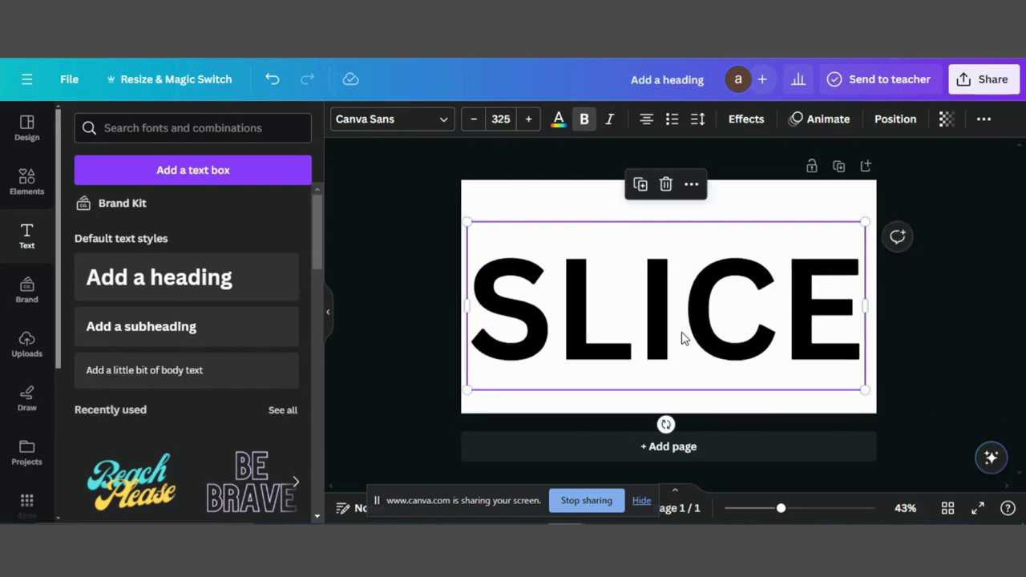
# - Search the fonts for "dr" and set the SLICE heading's font to Wind Drift
pyautogui.click(445, 121)
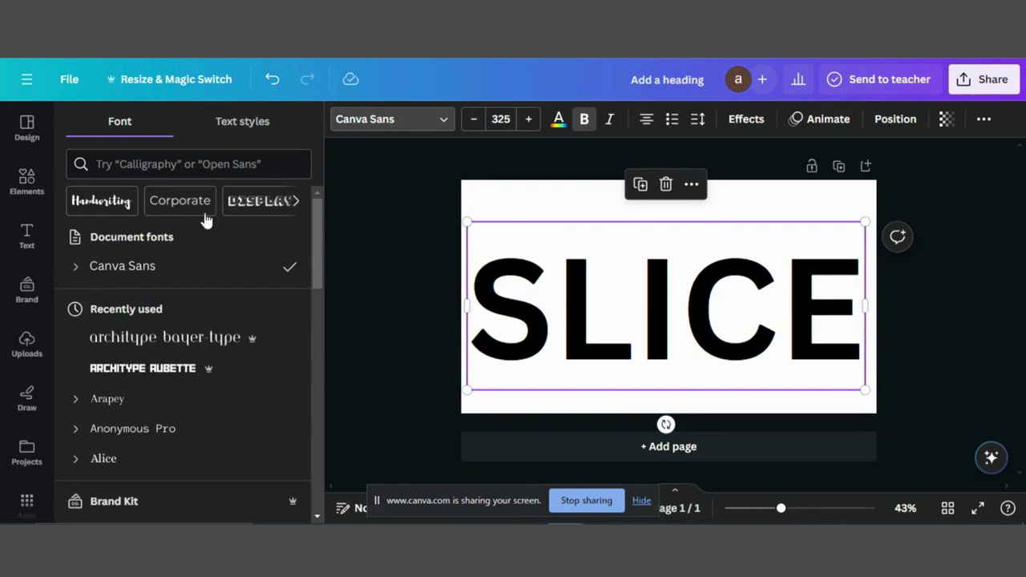
pyautogui.write('dr')
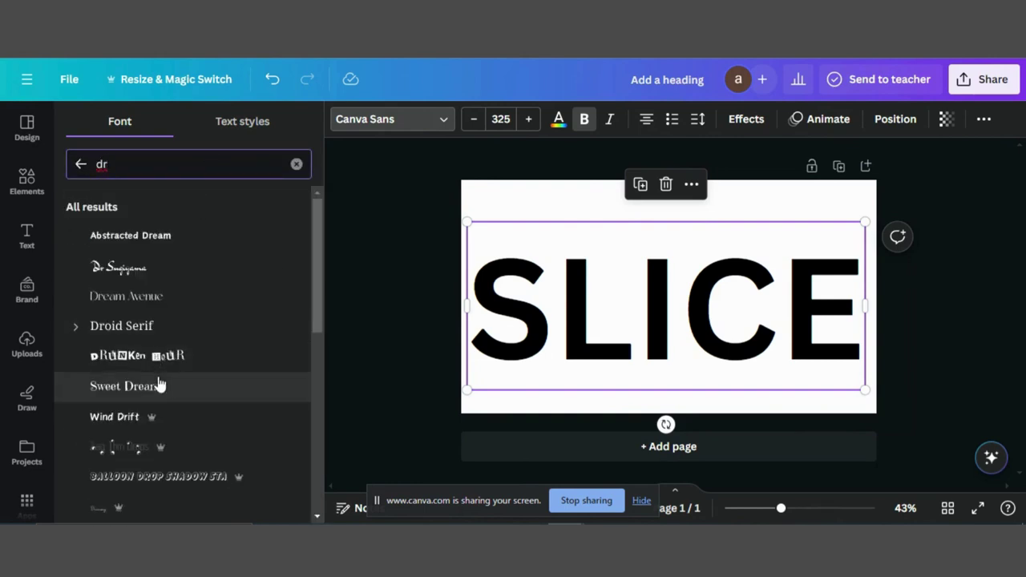
pyautogui.press('Return')
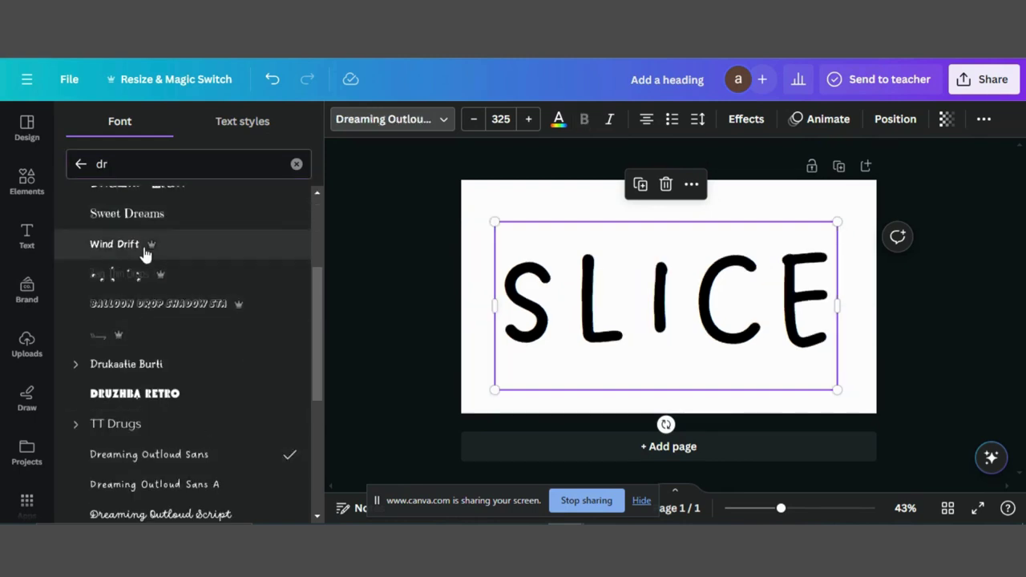
pyautogui.click(146, 252)
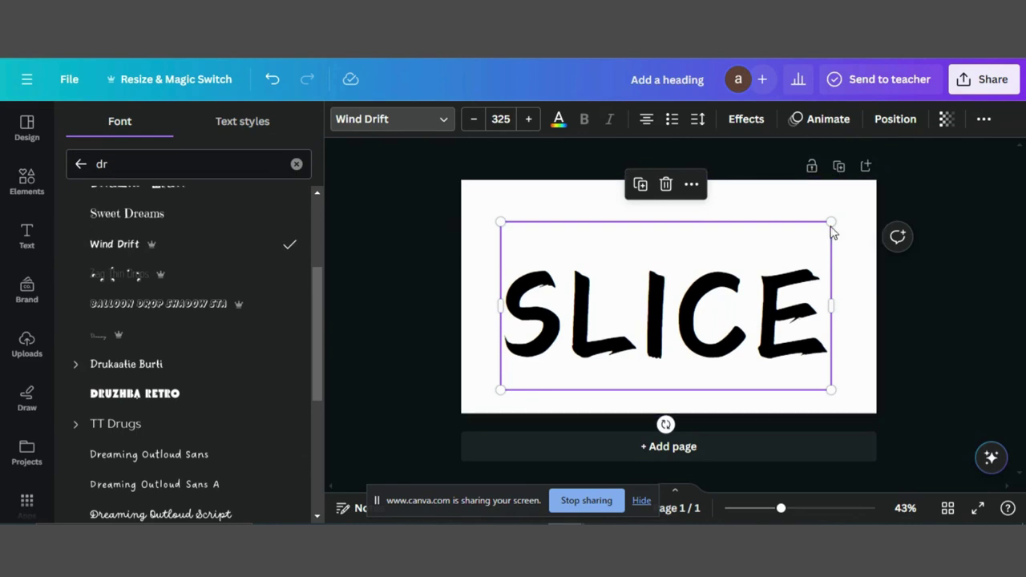
# - Enlarge the SLICE heading to about size 395 and center it on the page
pyautogui.moveTo(831, 224); pyautogui.dragTo(866, 202)
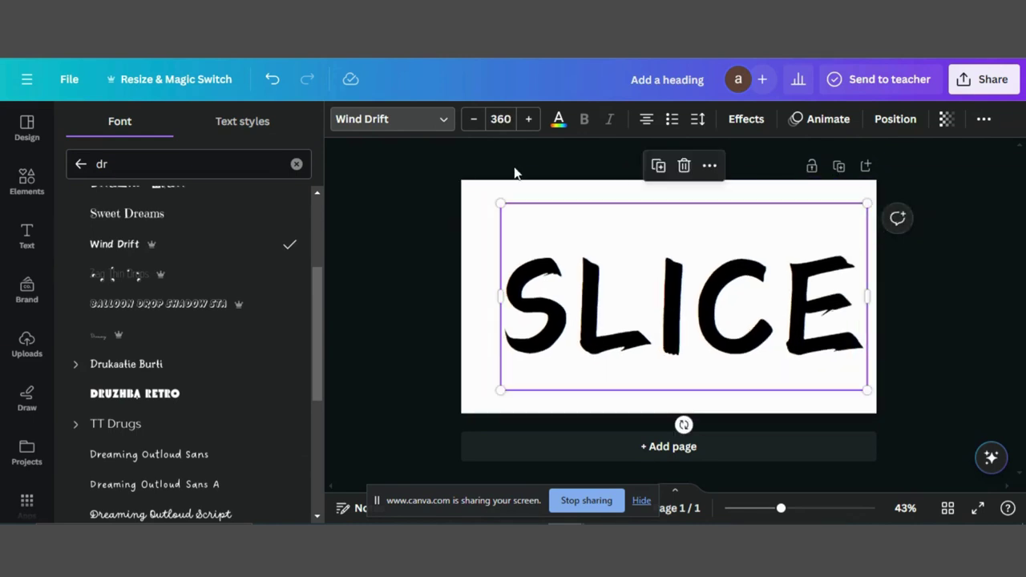
pyautogui.moveTo(500, 204); pyautogui.dragTo(469, 188)
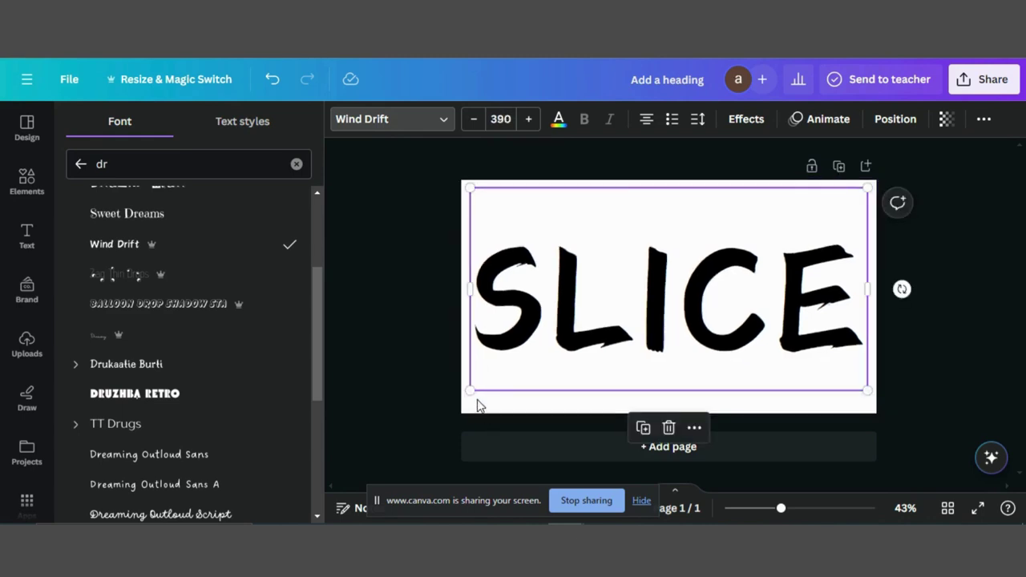
pyautogui.moveTo(471, 393)
pyautogui.mouseDown()
pyautogui.moveTo(467, 404)
pyautogui.moveTo(466, 394)
pyautogui.mouseUp()
pyautogui.moveTo(618, 305); pyautogui.dragTo(624, 306)
# - Change the SLICE heading's text color to the default solid red and deselect it
pyautogui.click(560, 122)
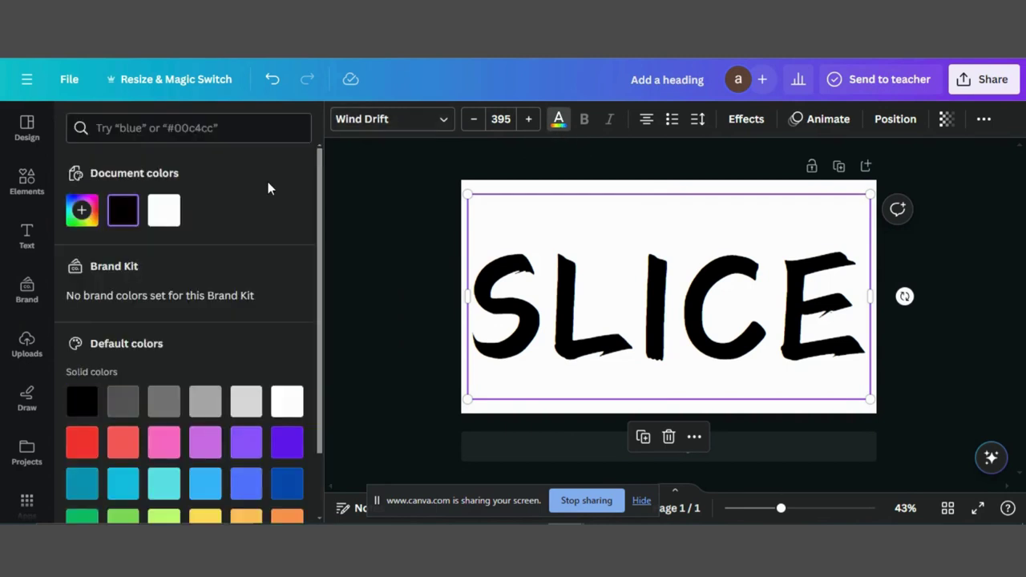
pyautogui.click(290, 450)
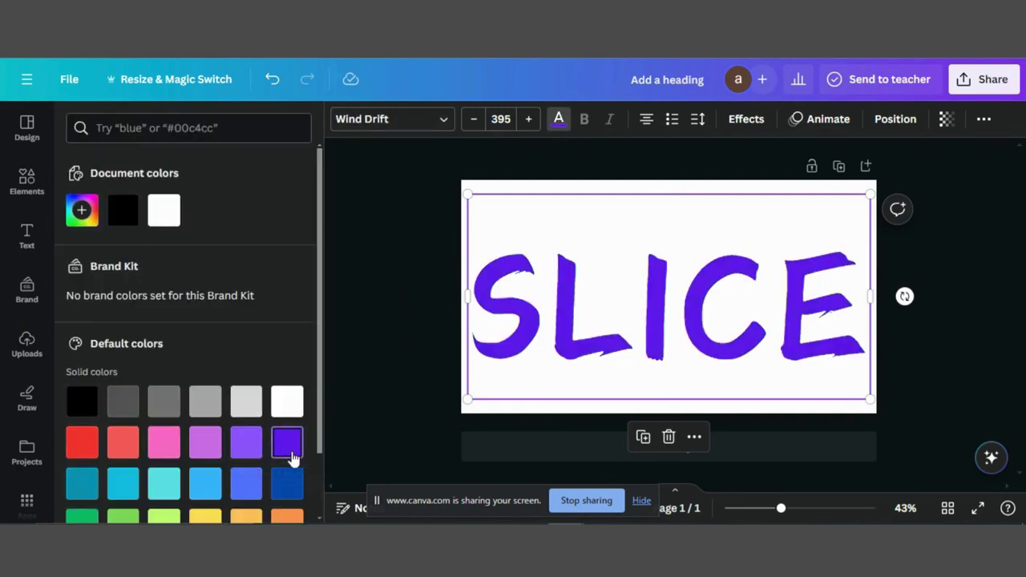
pyautogui.scroll(-1, 85, 357)
pyautogui.click(85, 357)
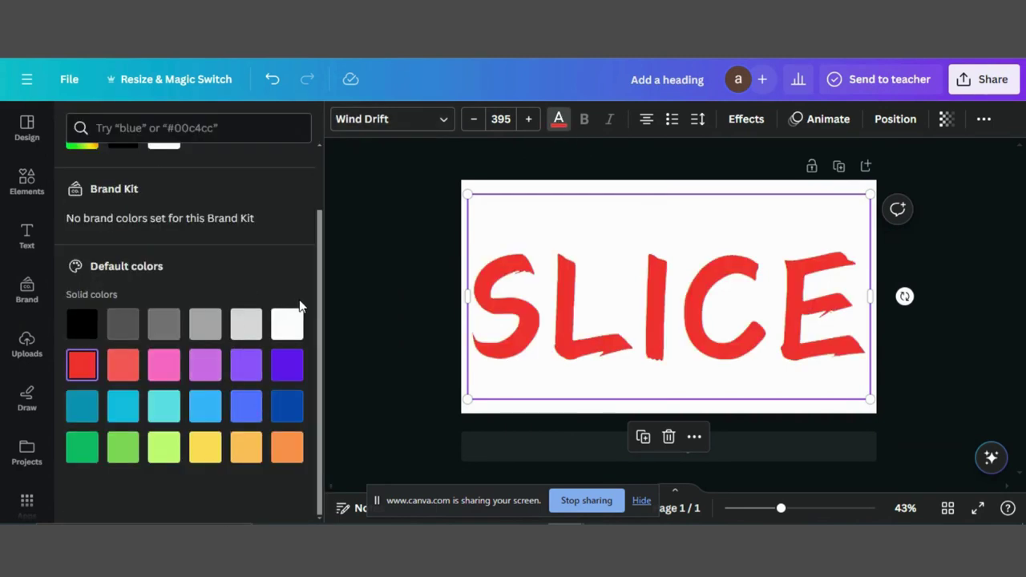
pyautogui.click(381, 275)
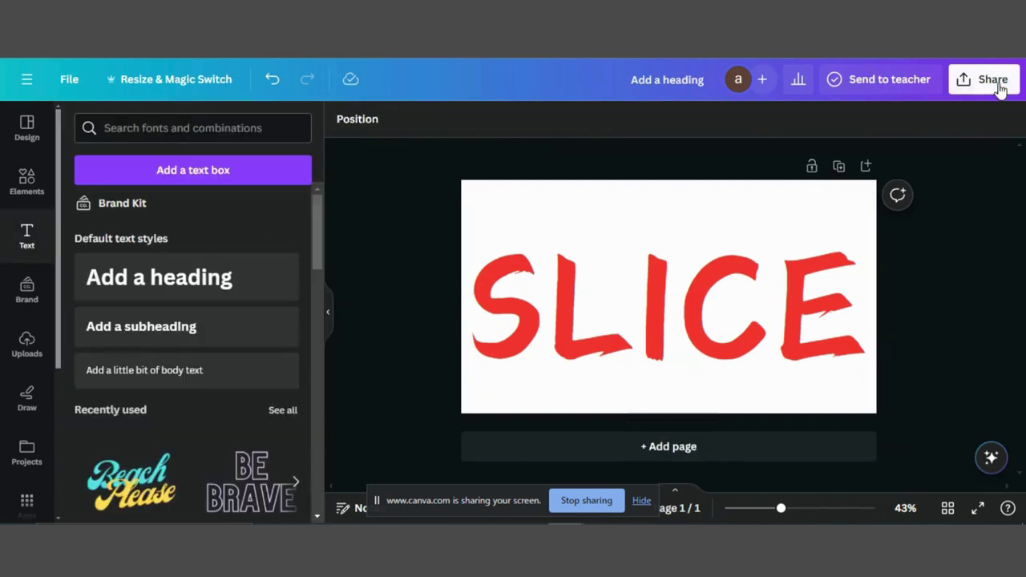
# - Download the design as a PNG with a transparent background
pyautogui.click(986, 80)
pyautogui.scroll(-2, 831, 325)
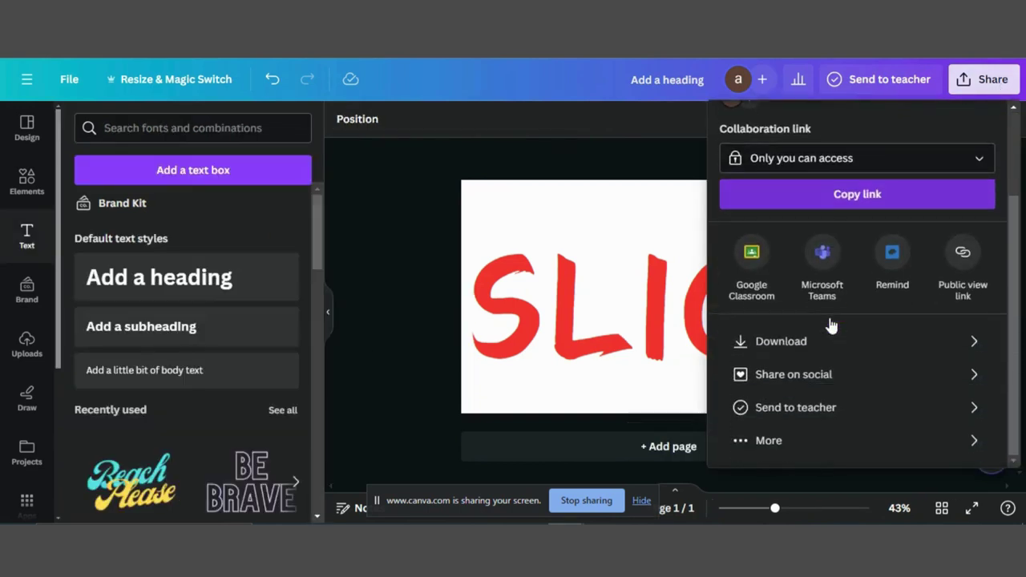
pyautogui.click(787, 341)
pyautogui.click(730, 274)
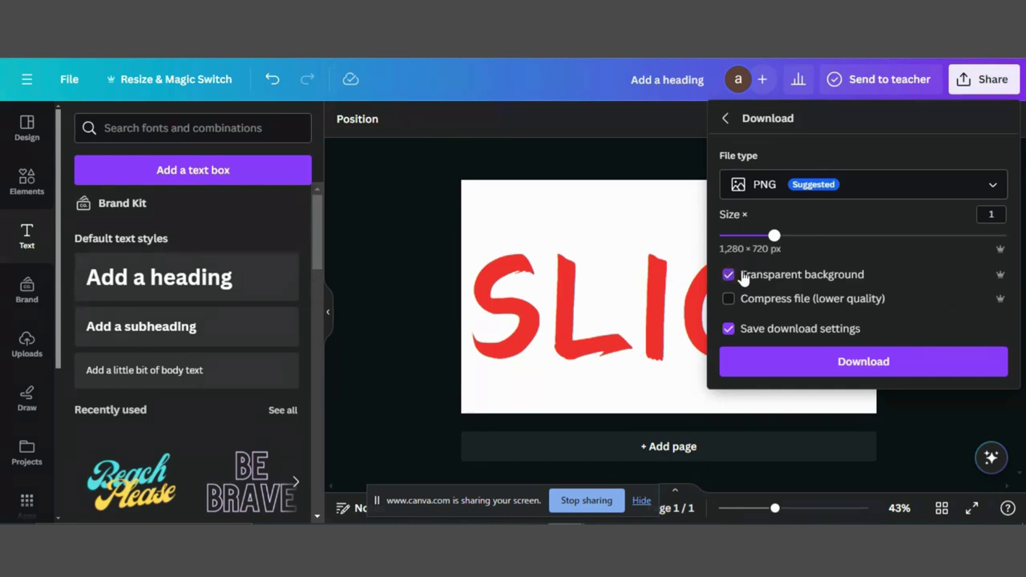
pyautogui.click(786, 367)
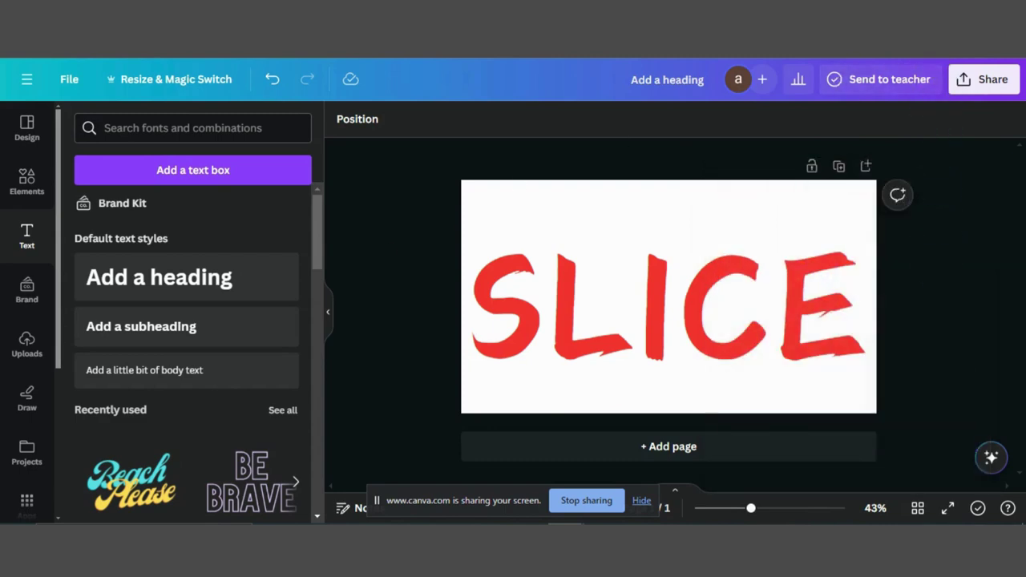
# - Upload the downloaded SLICE image to the design and add a blank second page
pyautogui.moveTo(745, 69); pyautogui.dragTo(196, 297)
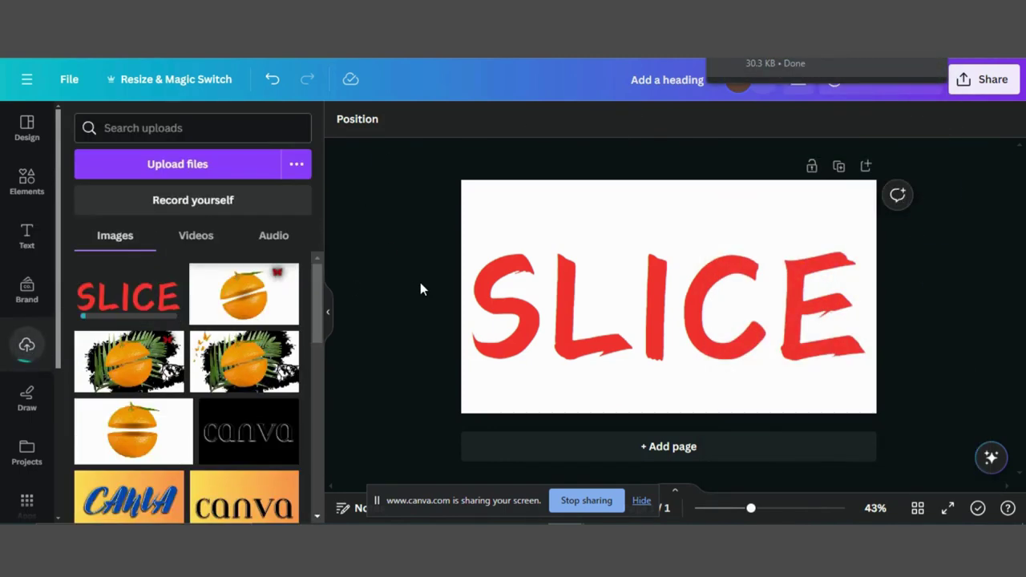
pyautogui.hotkey('ctrl', 'Return')
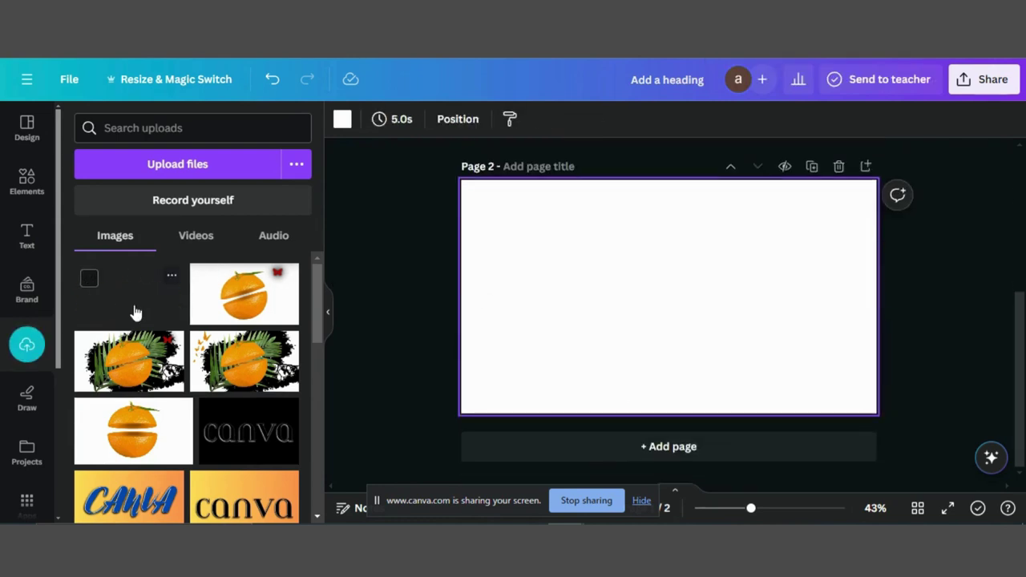
# - Place the uploaded SLICE image on page 2 and set the page background to solid yellow
pyautogui.click(343, 119)
pyautogui.scroll(-3, 195, 330)
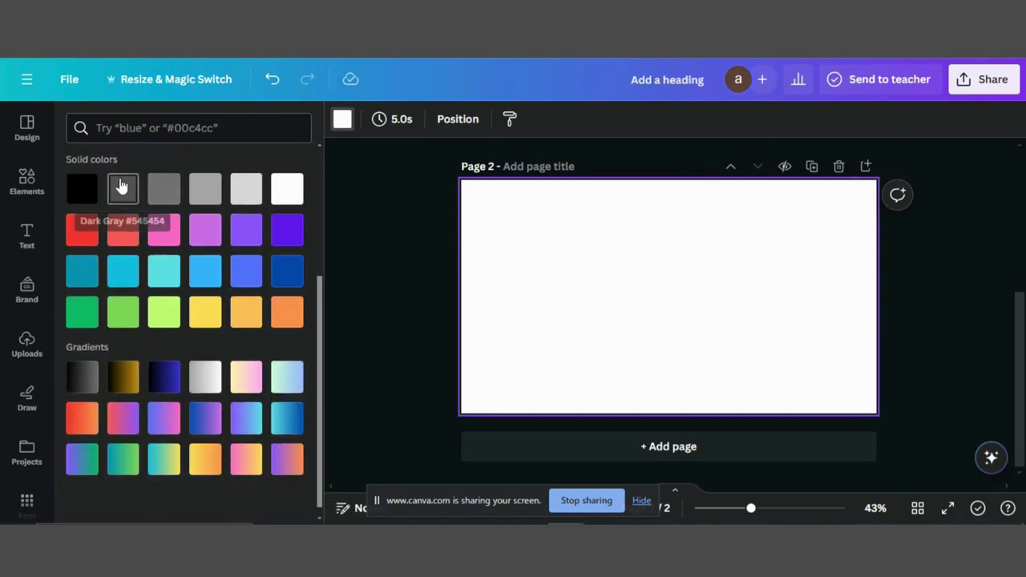
pyautogui.click(165, 405)
pyautogui.click(205, 403)
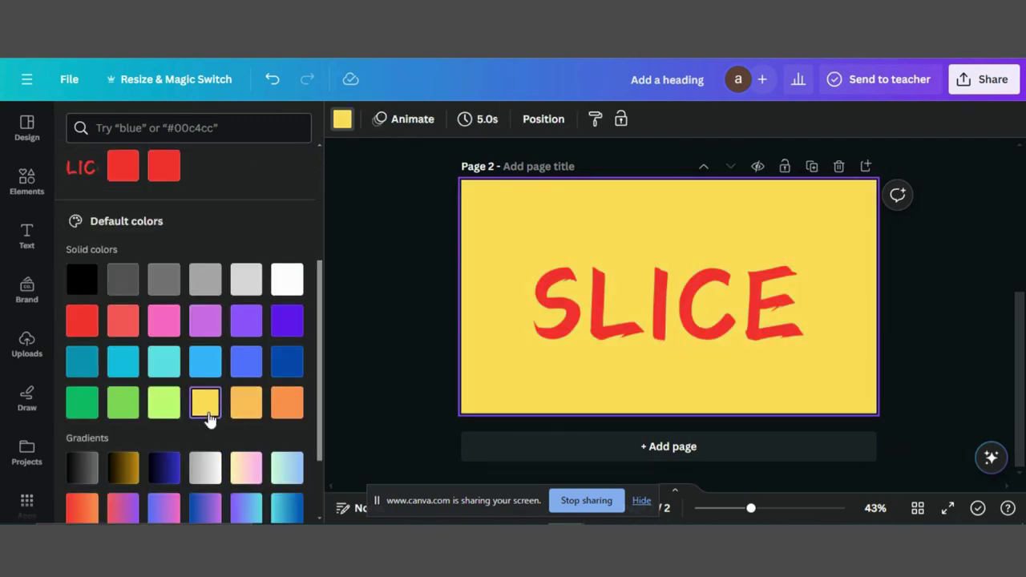
# - Enlarge the SLICE image on page 2 from its corners until it nearly fills the page
pyautogui.click(648, 295)
pyautogui.moveTo(526, 217); pyautogui.dragTo(471, 183)
pyautogui.moveTo(813, 377); pyautogui.dragTo(867, 405)
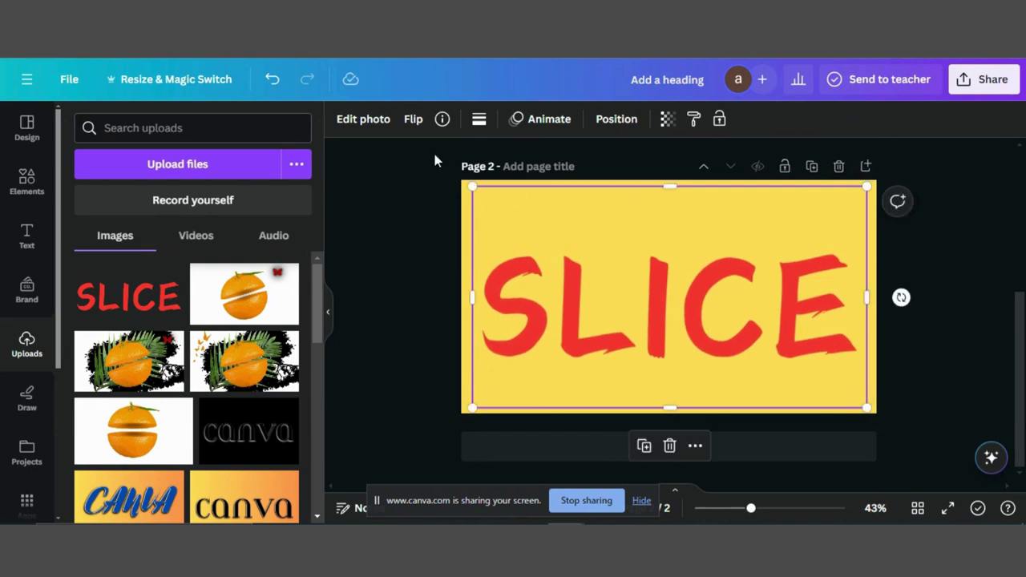
# - Apply a Glow shadow to the page 2 SLICE image with size 100, blur amount 0 and intensity 100
pyautogui.click(365, 118)
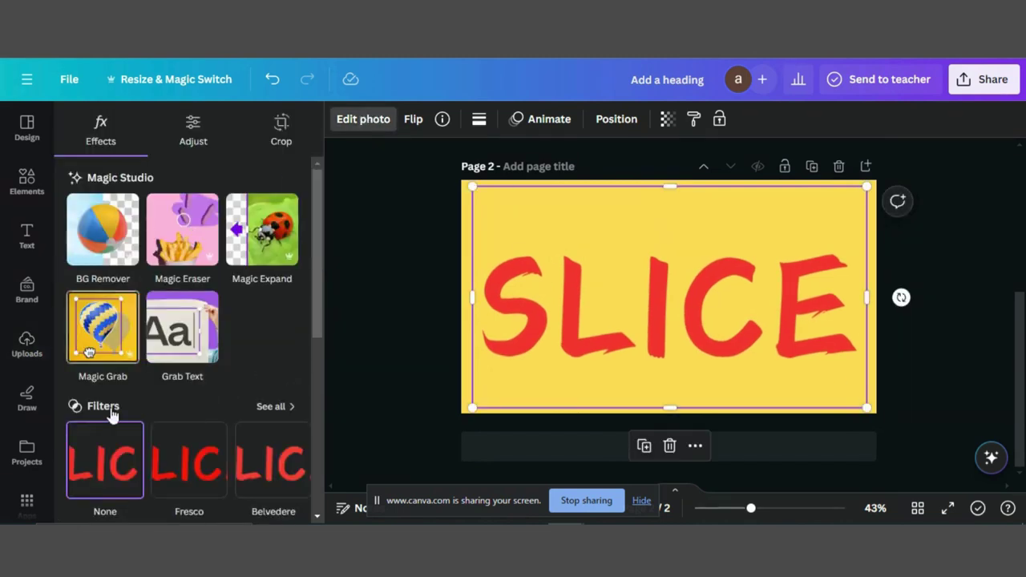
pyautogui.scroll(-4, 113, 413)
pyautogui.click(103, 390)
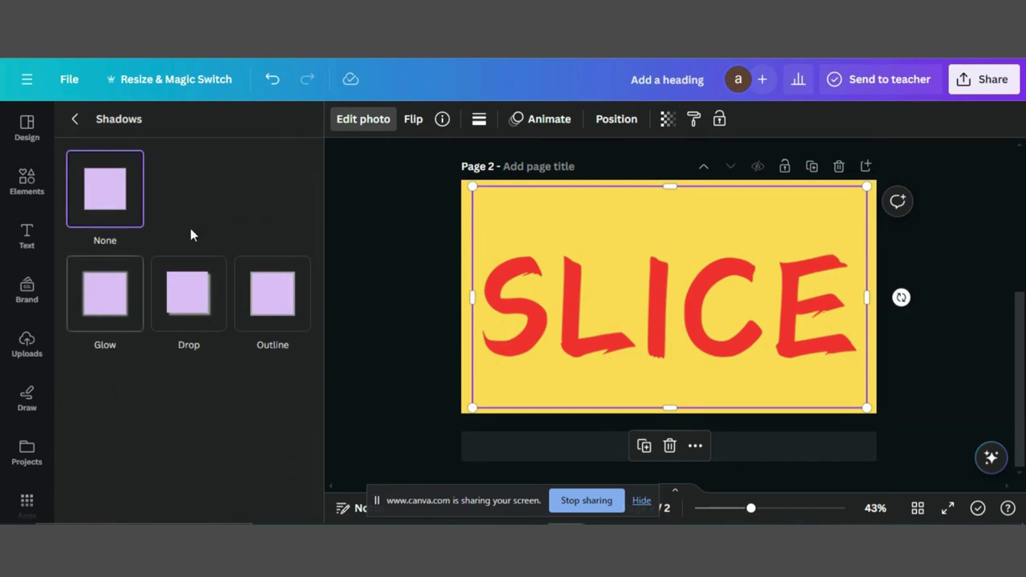
pyautogui.click(112, 291)
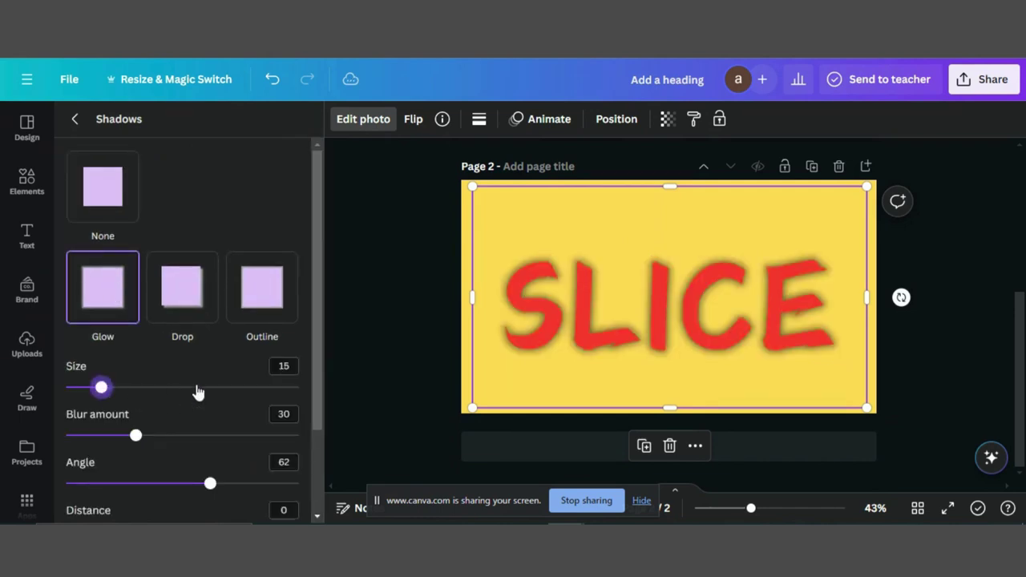
pyautogui.moveTo(198, 392); pyautogui.dragTo(316, 394)
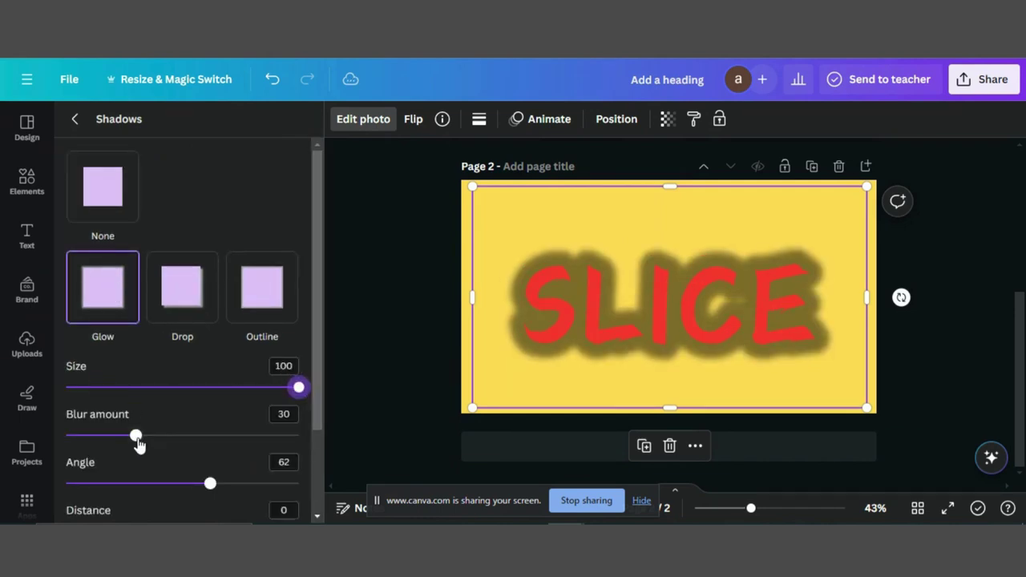
pyautogui.moveTo(136, 436); pyautogui.dragTo(61, 436)
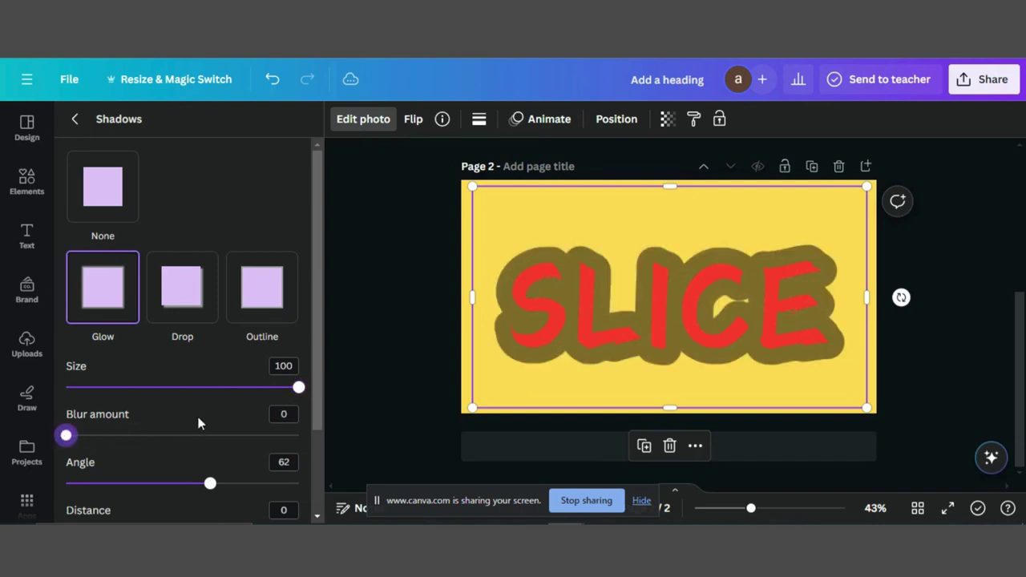
pyautogui.scroll(-2, 199, 423)
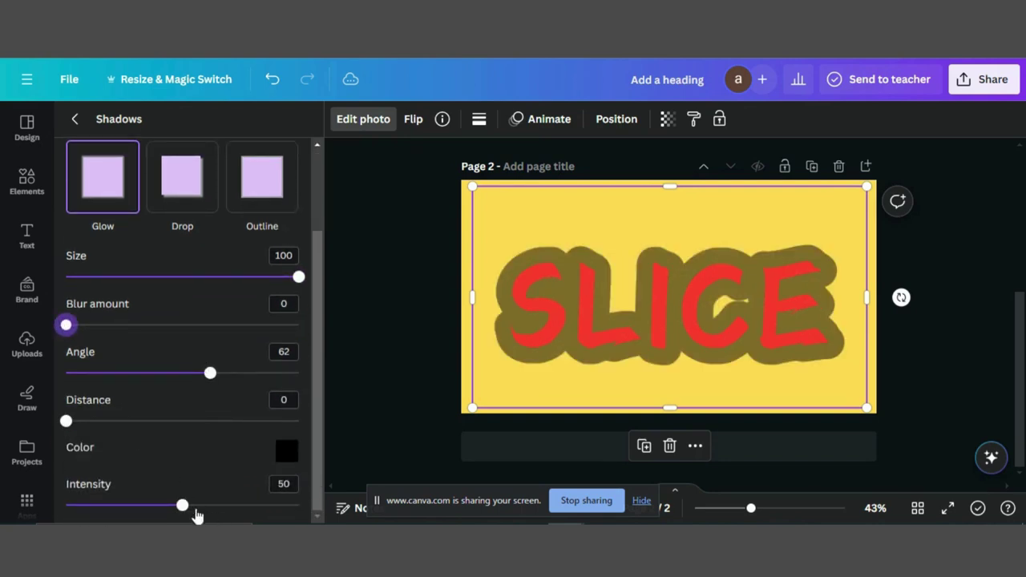
pyautogui.moveTo(184, 511); pyautogui.dragTo(299, 506)
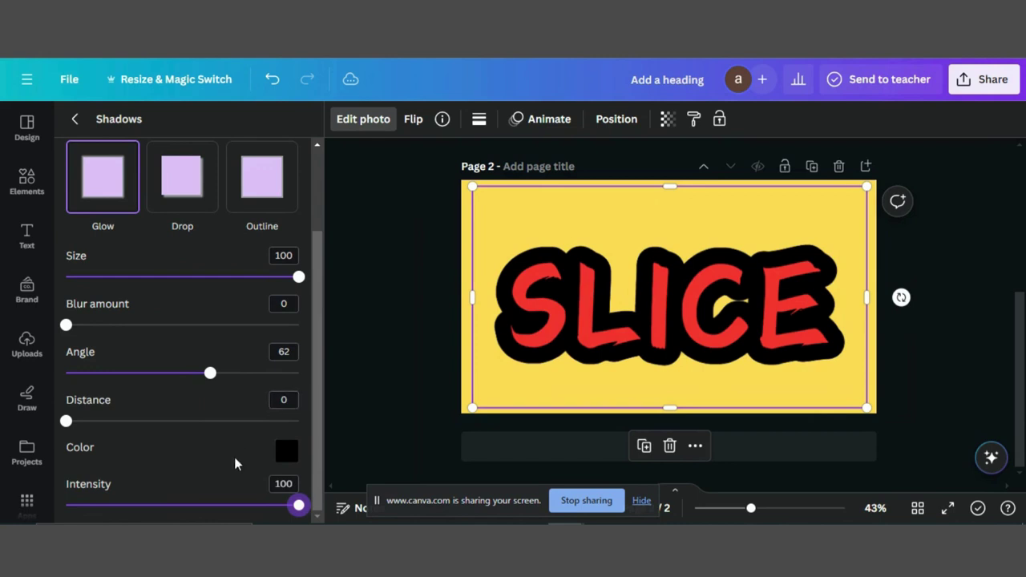
# - Set the glow color of the SLICE image to dark gray #2E2C2C and deselect the image
pyautogui.click(282, 454)
pyautogui.moveTo(291, 297); pyautogui.dragTo(312, 302)
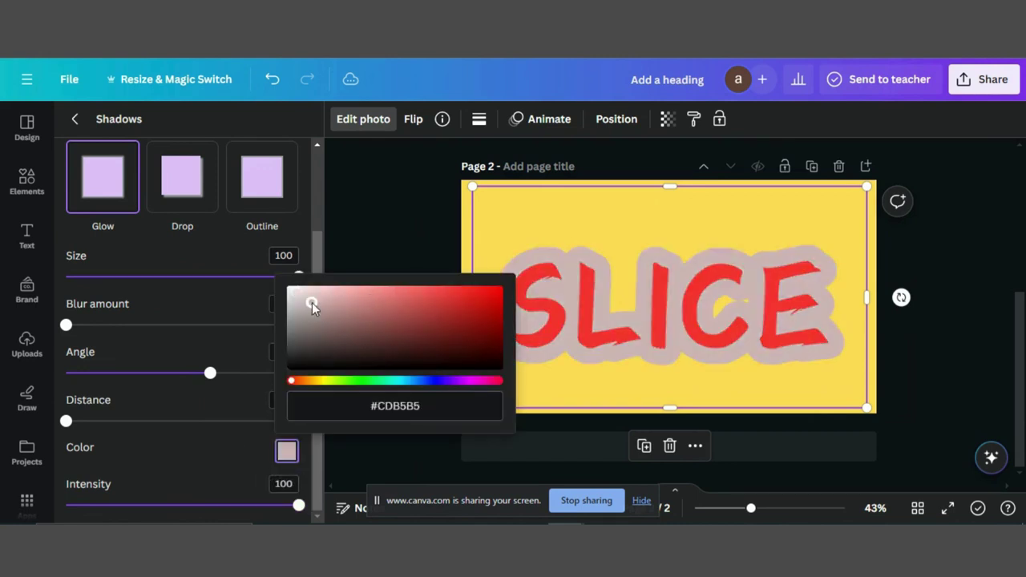
pyautogui.click(294, 357)
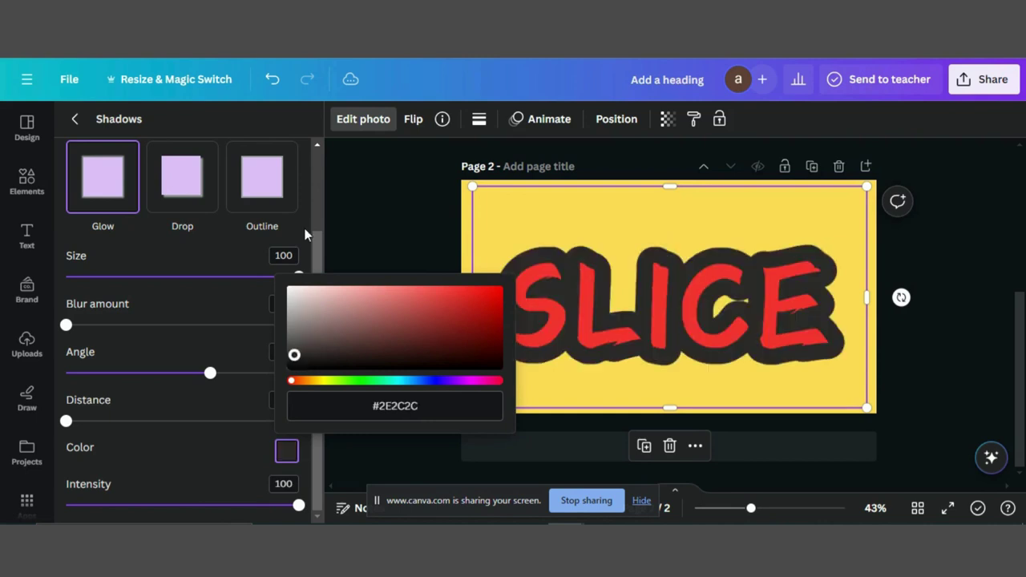
pyautogui.click(326, 235)
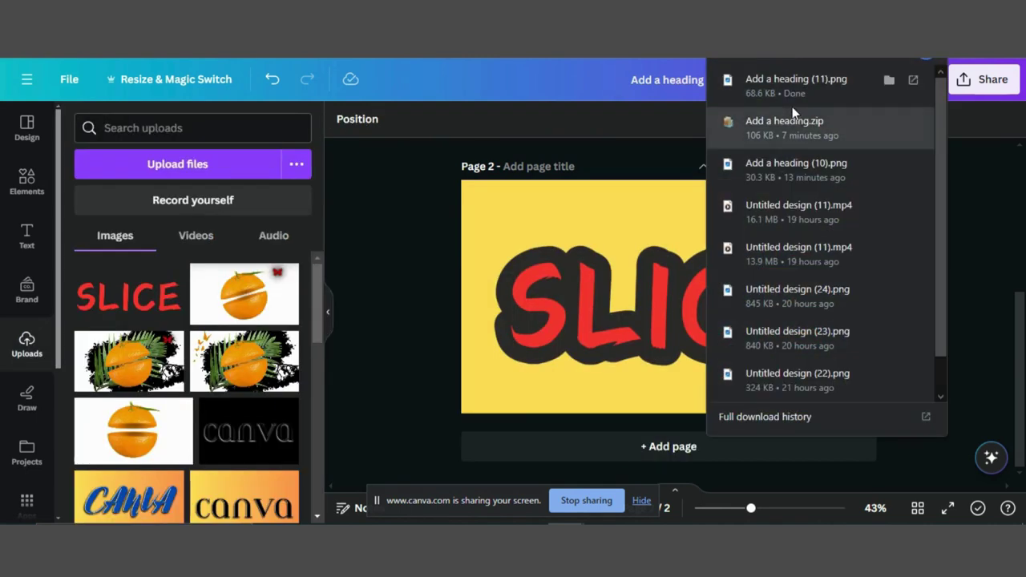
# - Upload the downloaded file Add a heading (11).png and place it on a new third page
pyautogui.moveTo(797, 94); pyautogui.dragTo(251, 292)
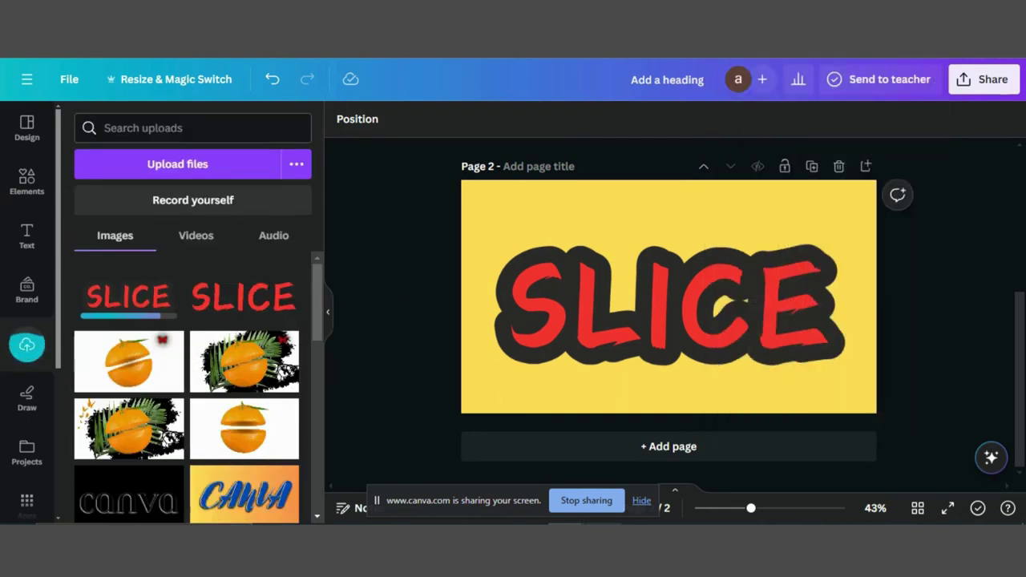
pyautogui.click(644, 448)
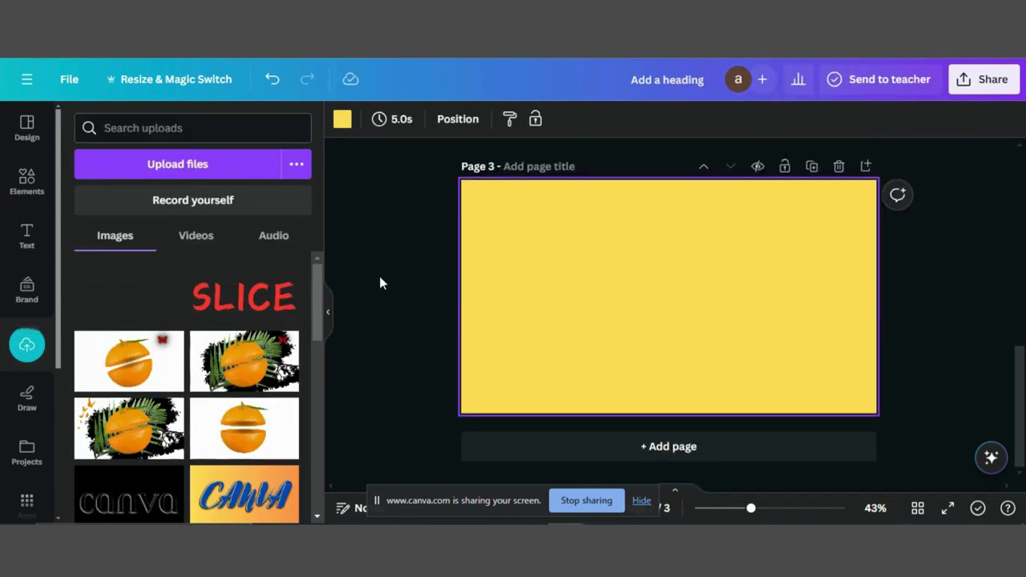
pyautogui.click(135, 298)
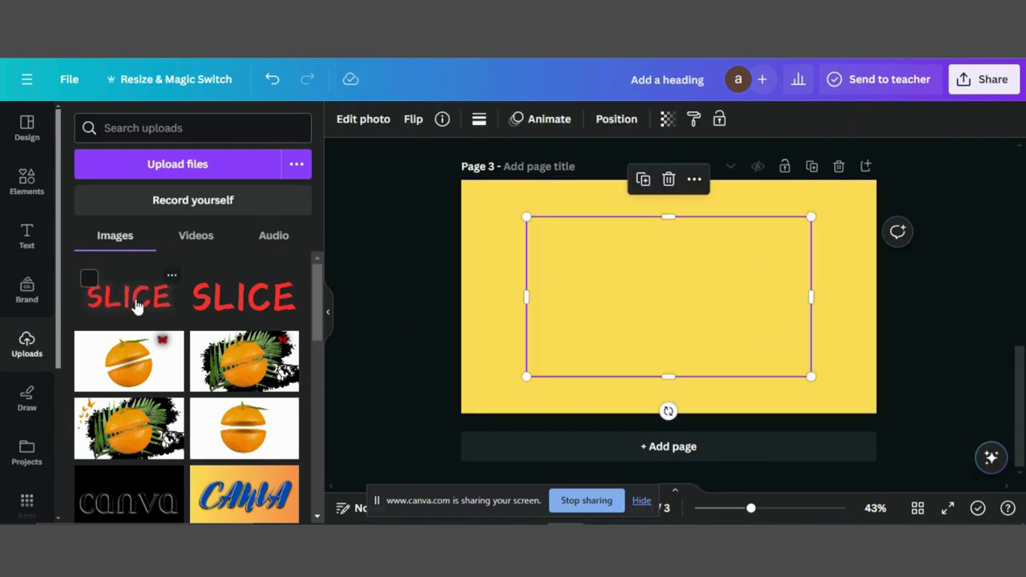
# - Apply a Glow shadow with size 22 to the SLICE image on page 3
pyautogui.click(362, 120)
pyautogui.scroll(-5, 143, 297)
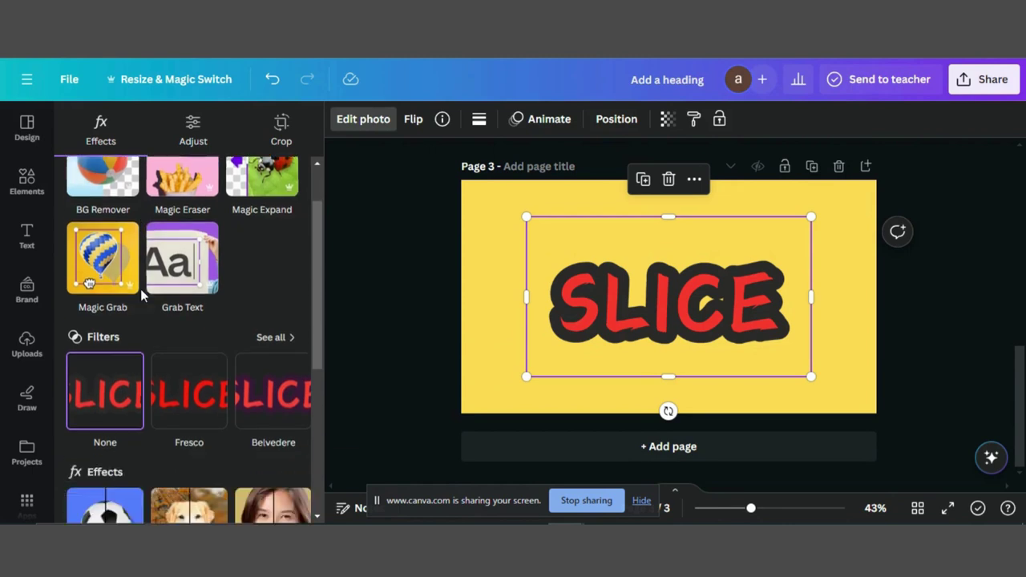
pyautogui.click(76, 358)
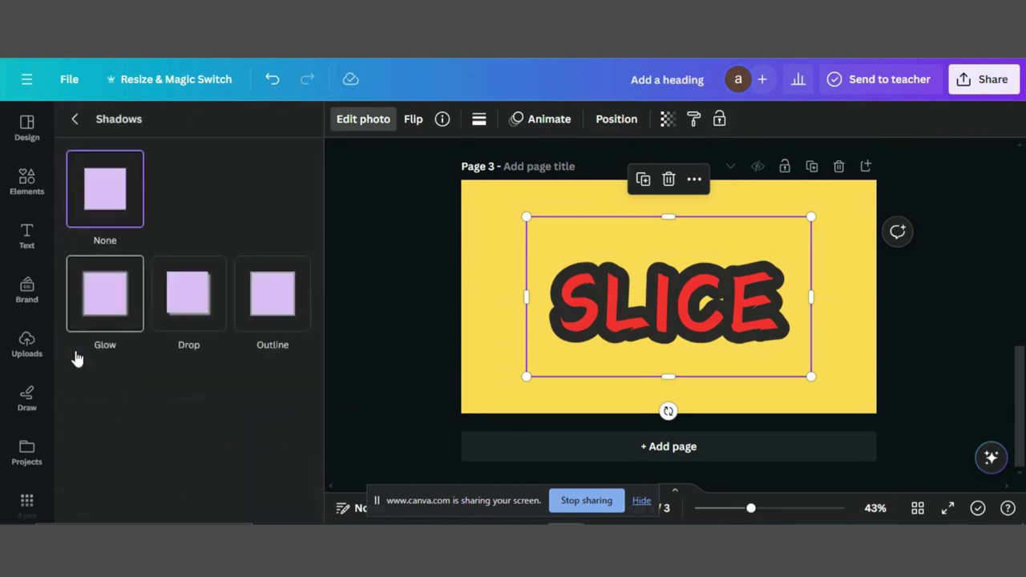
pyautogui.click(104, 310)
pyautogui.moveTo(104, 390)
pyautogui.mouseDown()
pyautogui.moveTo(275, 408)
pyautogui.moveTo(120, 389)
pyautogui.mouseUp()
pyautogui.scroll(-3, 182, 396)
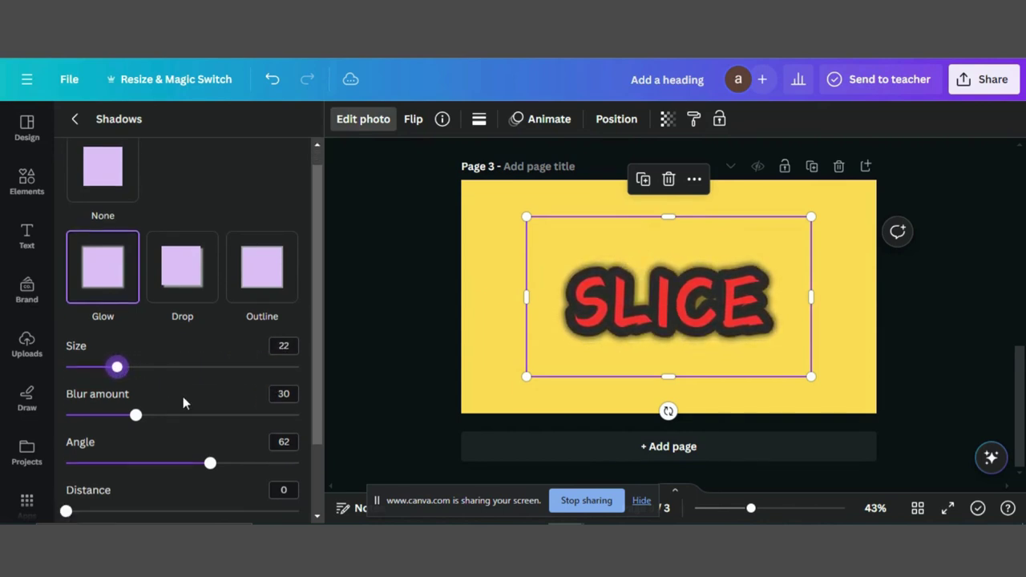
# - Try red #DD0C0C and off-white #EDE5E5 as the glow color of the page 3 SLICE image
pyautogui.click(286, 451)
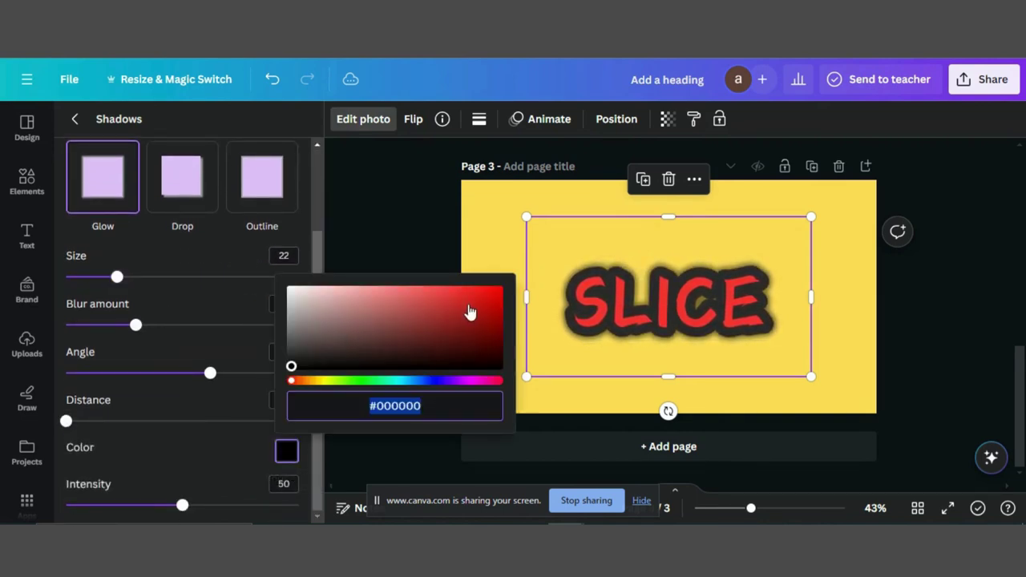
pyautogui.click(493, 298)
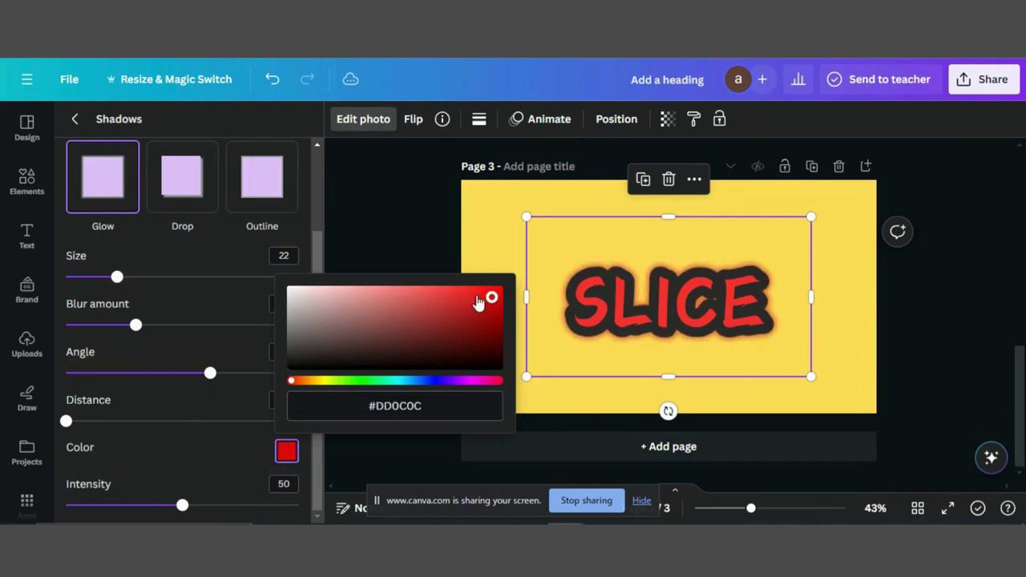
pyautogui.click(294, 298)
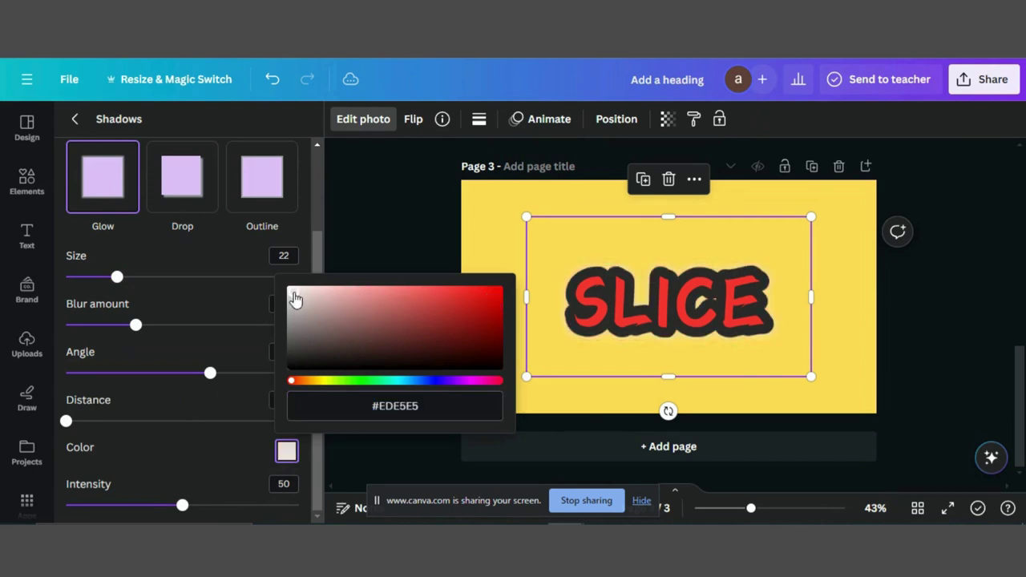
pyautogui.click(164, 390)
# - Set the glow's blur amount to 0, its angle and intensity to 100, and its size to 19
pyautogui.moveTo(120, 278); pyautogui.dragTo(151, 278)
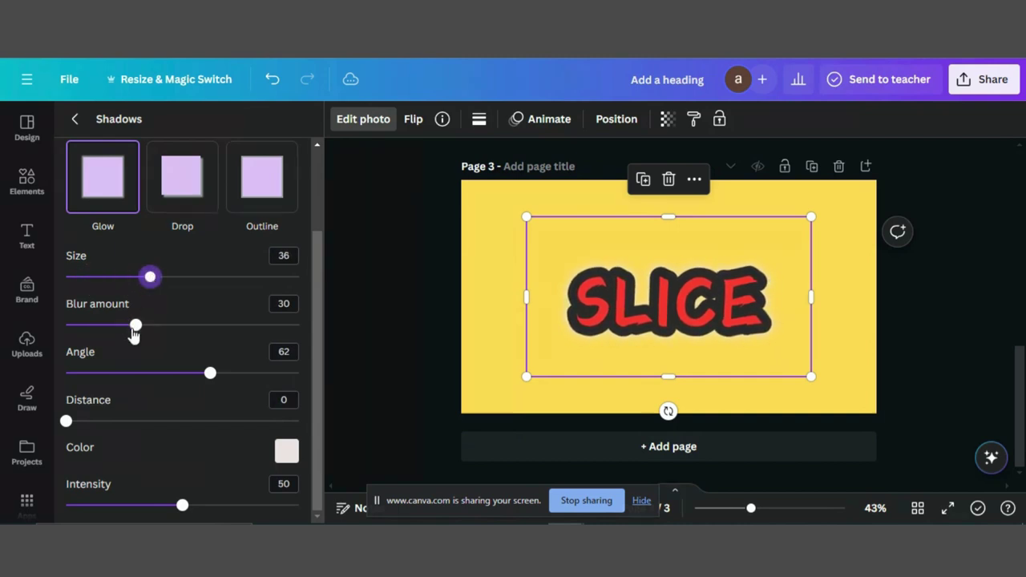
pyautogui.moveTo(135, 329); pyautogui.dragTo(66, 326)
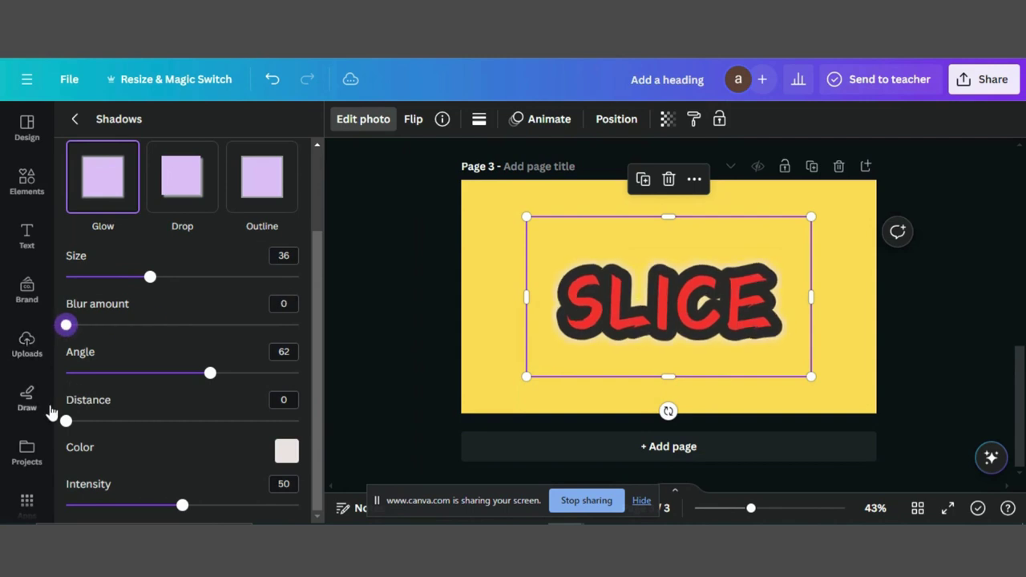
pyautogui.moveTo(211, 374); pyautogui.dragTo(309, 377)
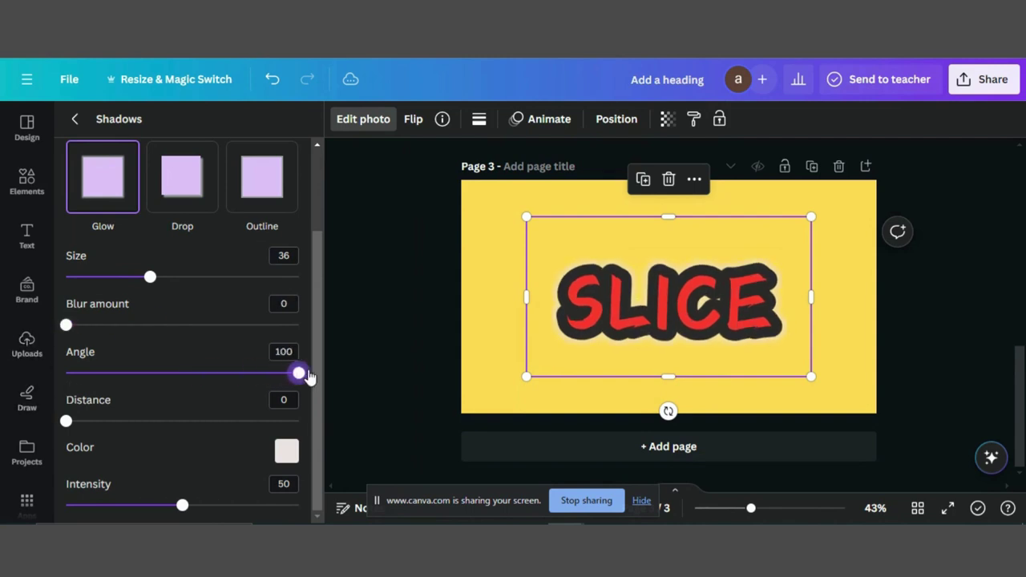
pyautogui.moveTo(67, 421); pyautogui.dragTo(67, 421)
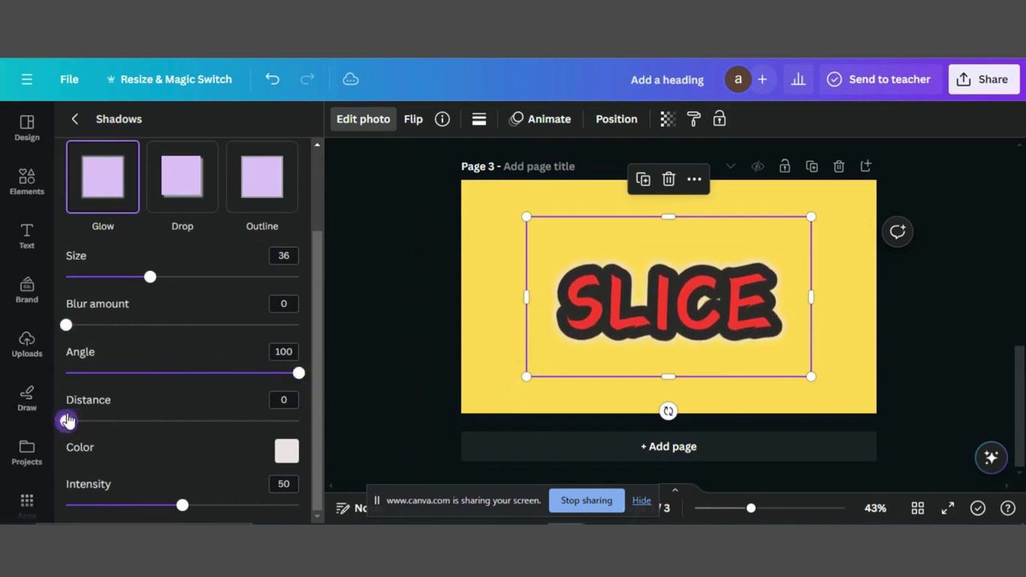
pyautogui.moveTo(182, 505); pyautogui.dragTo(321, 519)
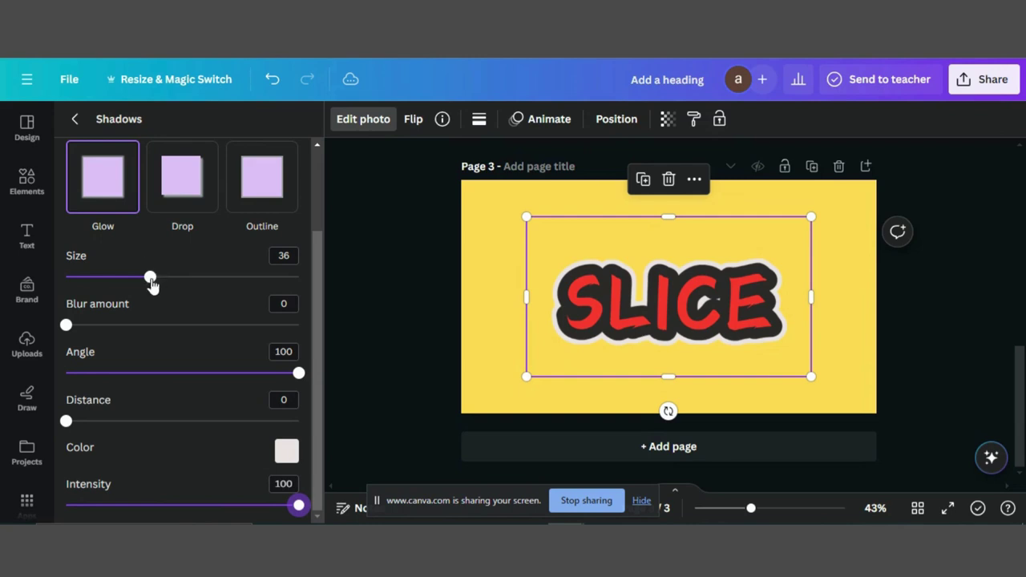
pyautogui.moveTo(152, 286); pyautogui.dragTo(110, 277)
# - Change the glow color to red #F13333 after trying blue #1C43B8, and deselect the image
pyautogui.click(286, 452)
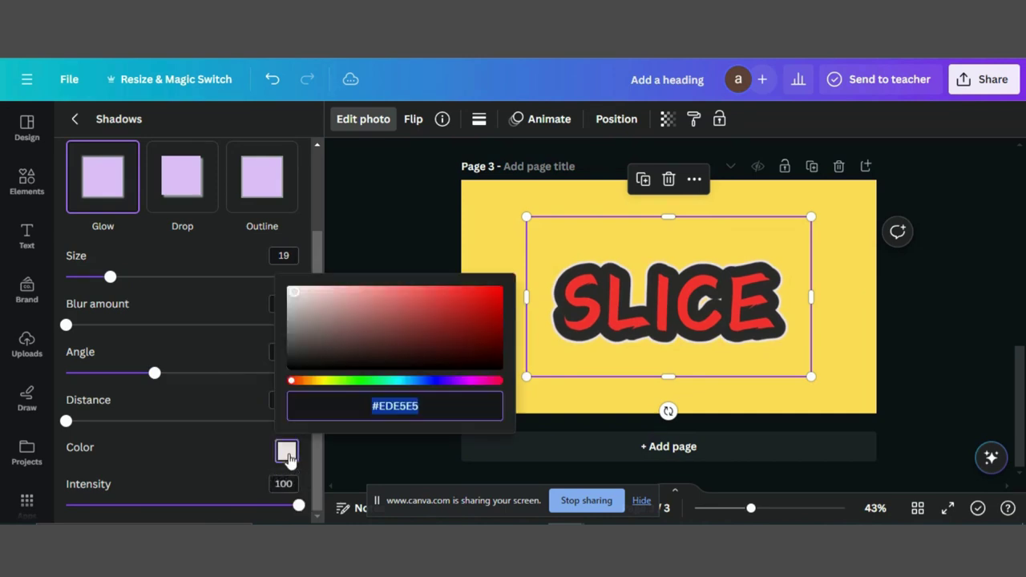
pyautogui.click(421, 381)
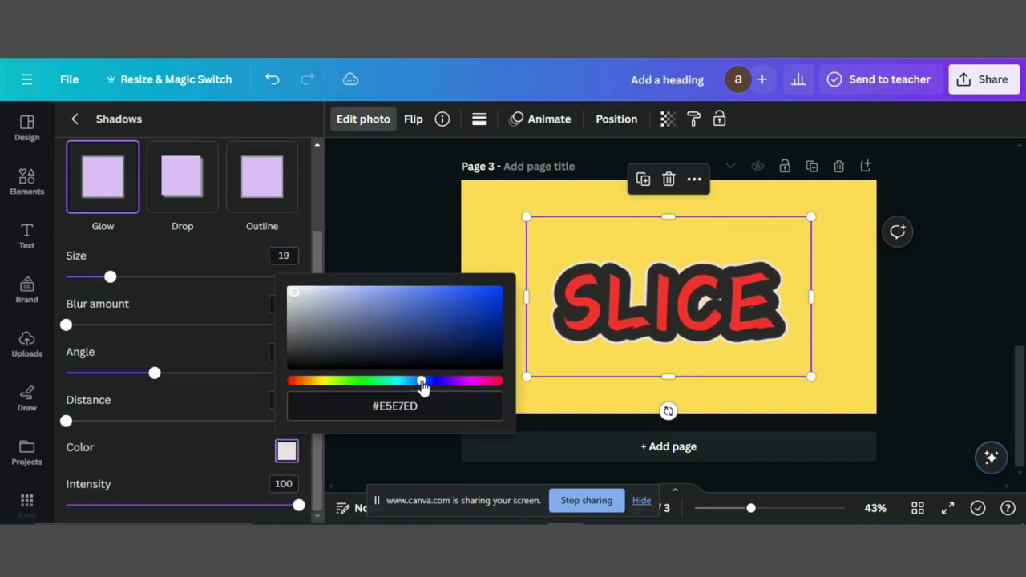
pyautogui.click(437, 316)
pyautogui.click(471, 310)
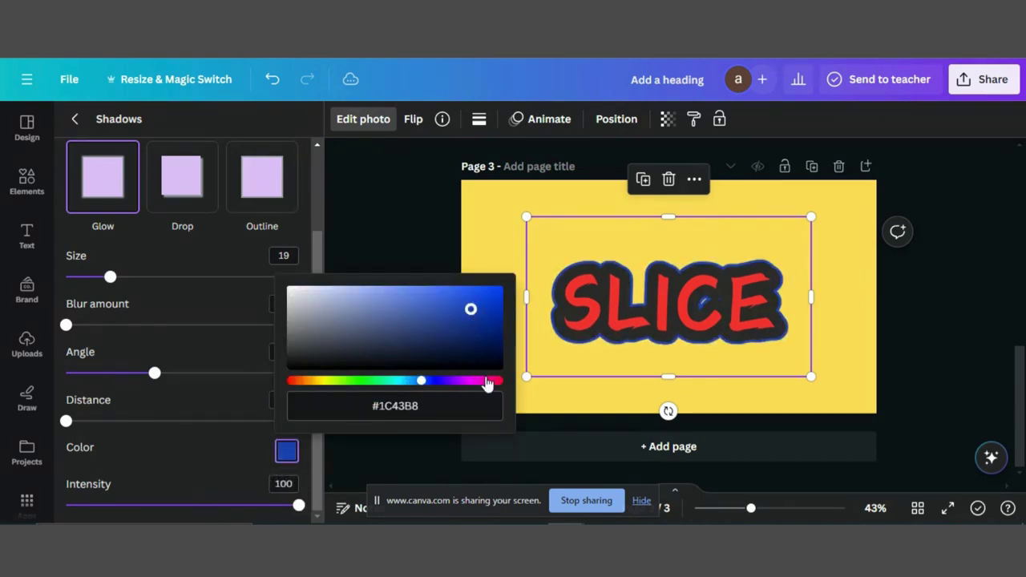
pyautogui.click(292, 381)
pyautogui.click(426, 296)
pyautogui.click(433, 295)
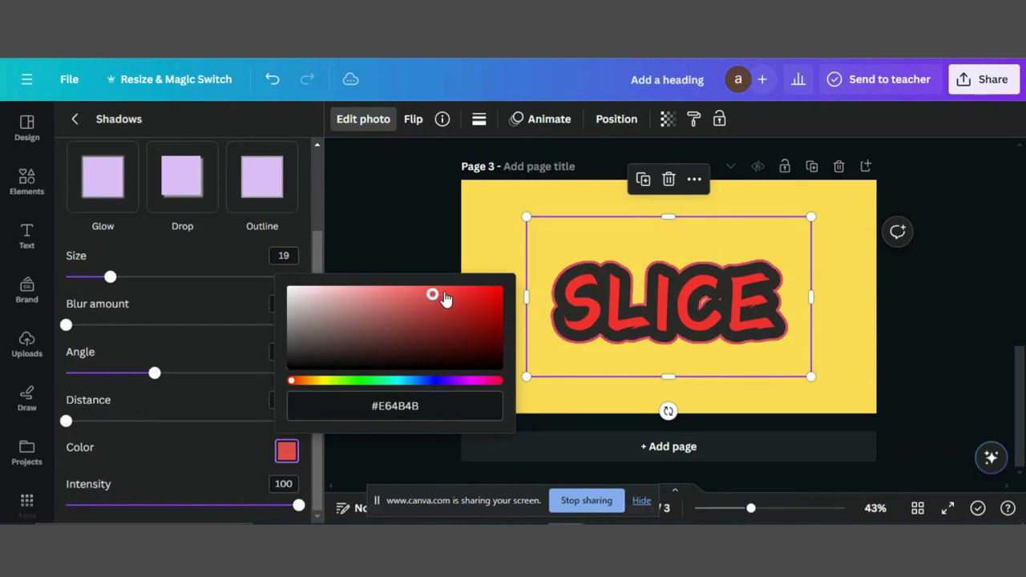
pyautogui.click(444, 293)
pyautogui.click(457, 292)
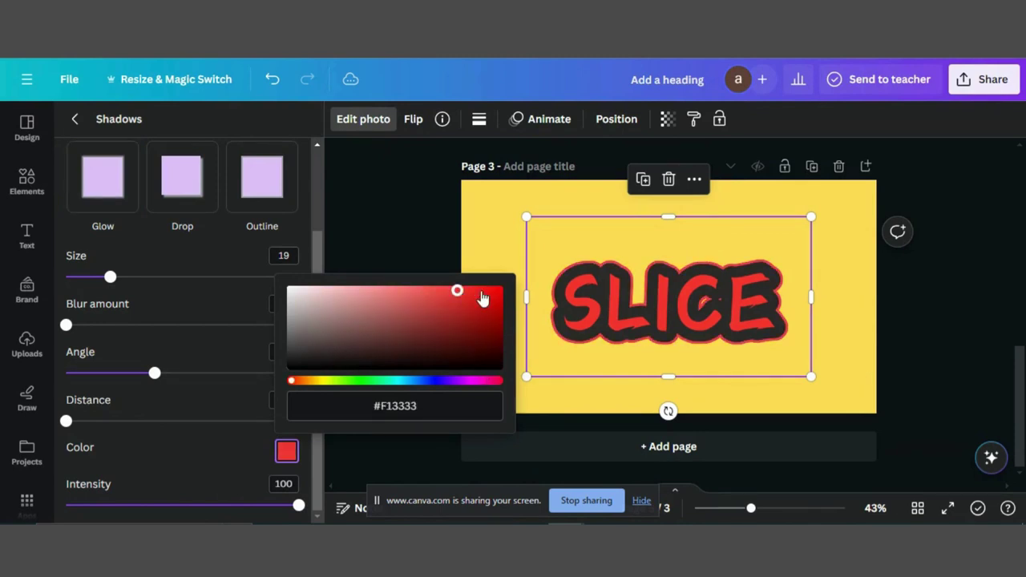
pyautogui.click(915, 327)
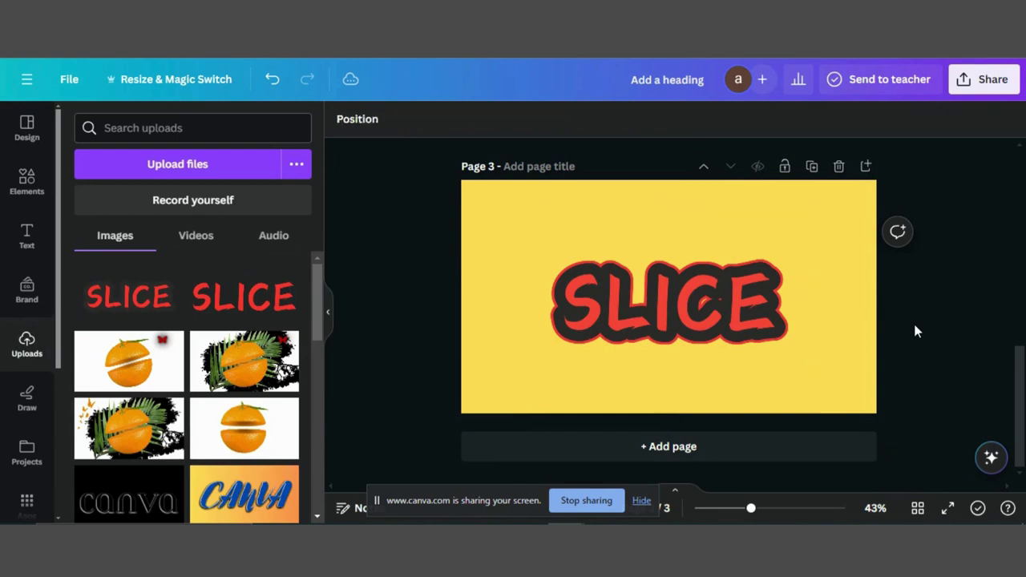
# - Enlarge the page 3 SLICE image from two opposite corners until it fills the page, and deselect it
pyautogui.click(726, 279)
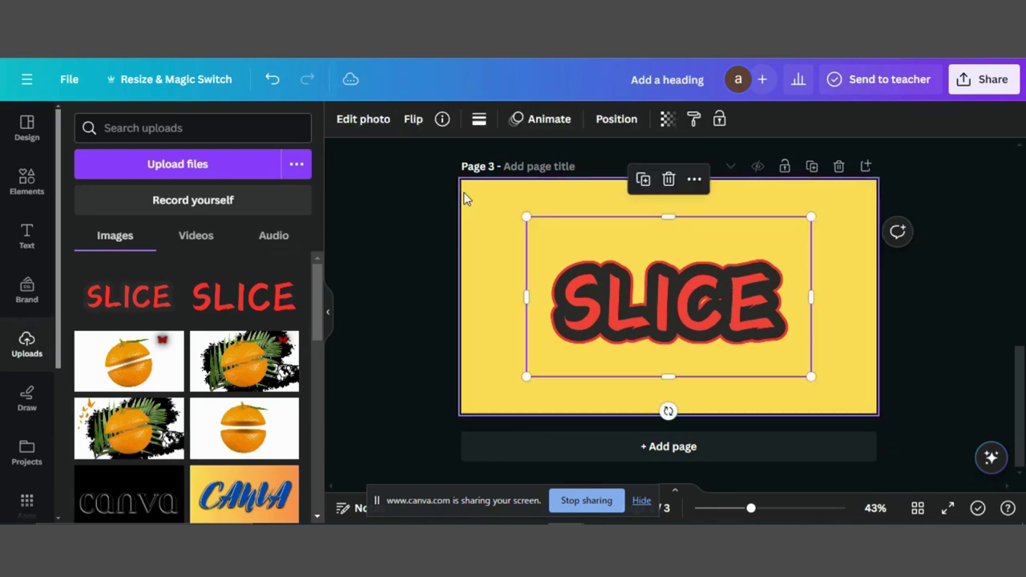
pyautogui.moveTo(526, 216); pyautogui.dragTo(445, 170)
pyautogui.moveTo(811, 376); pyautogui.dragTo(886, 406)
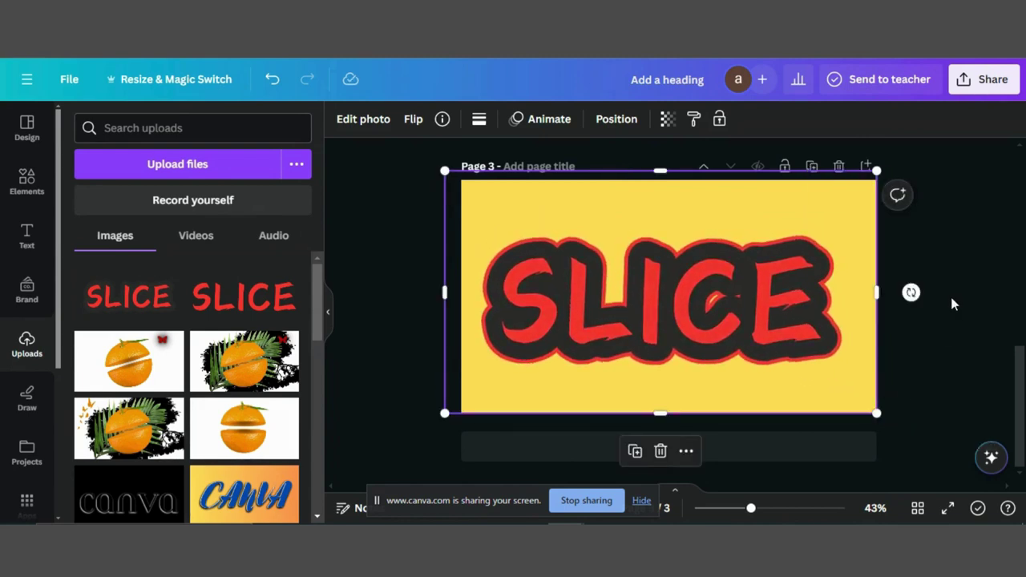
pyautogui.click(950, 294)
# - Download only page 3 as a PNG with a transparent background
pyautogui.click(981, 86)
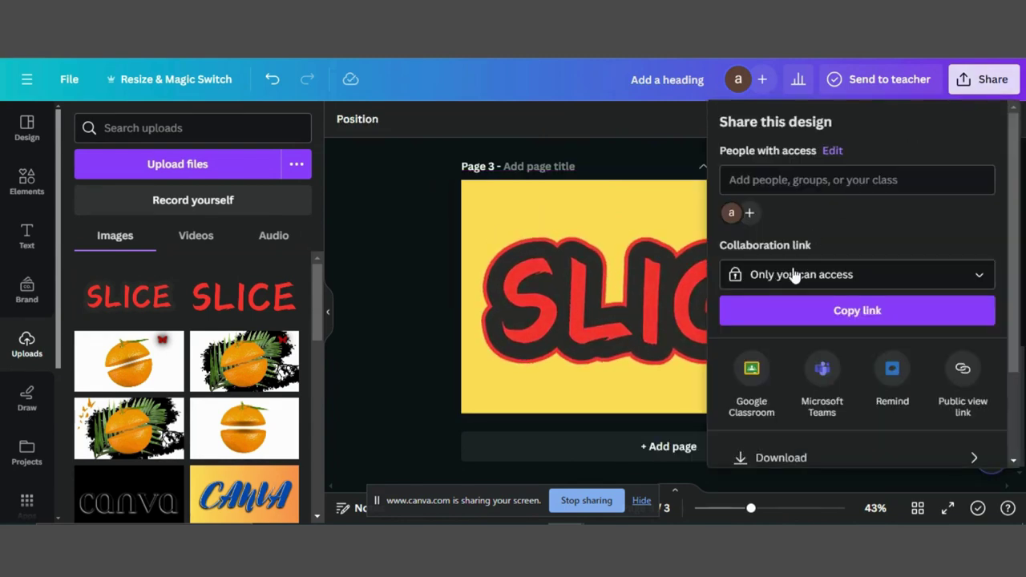
pyautogui.scroll(-2, 792, 293)
pyautogui.click(778, 343)
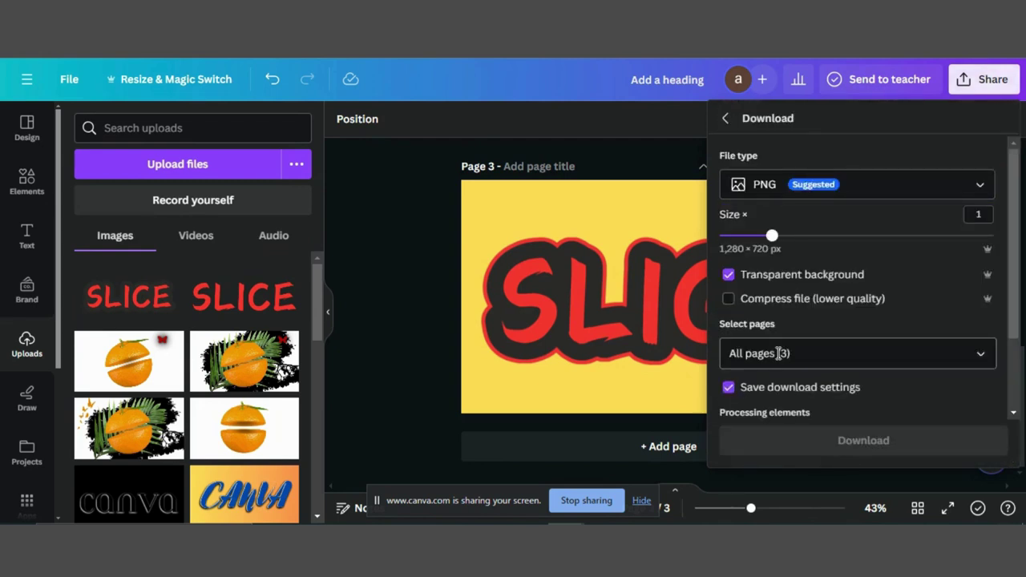
pyautogui.click(786, 357)
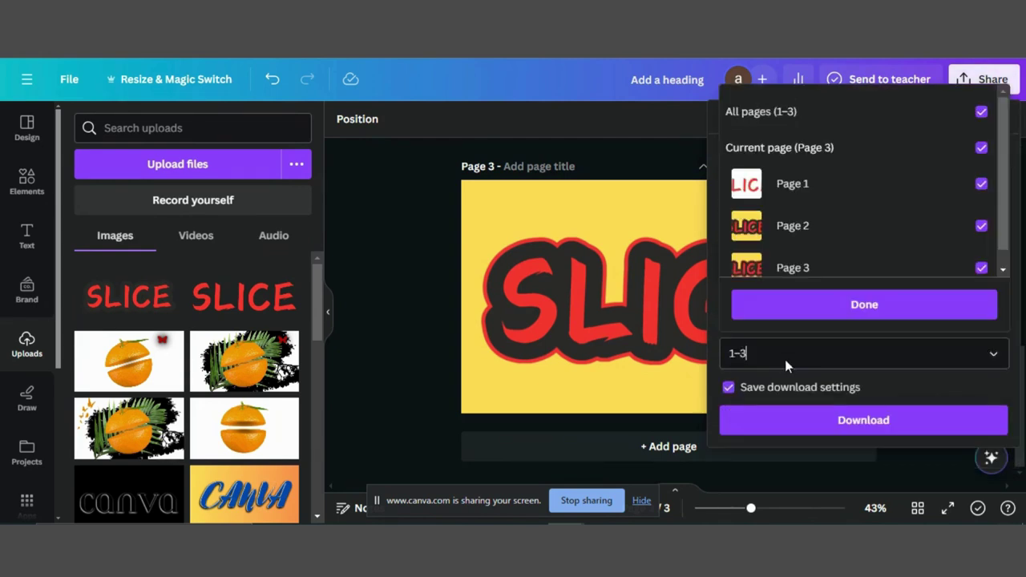
pyautogui.click(983, 147)
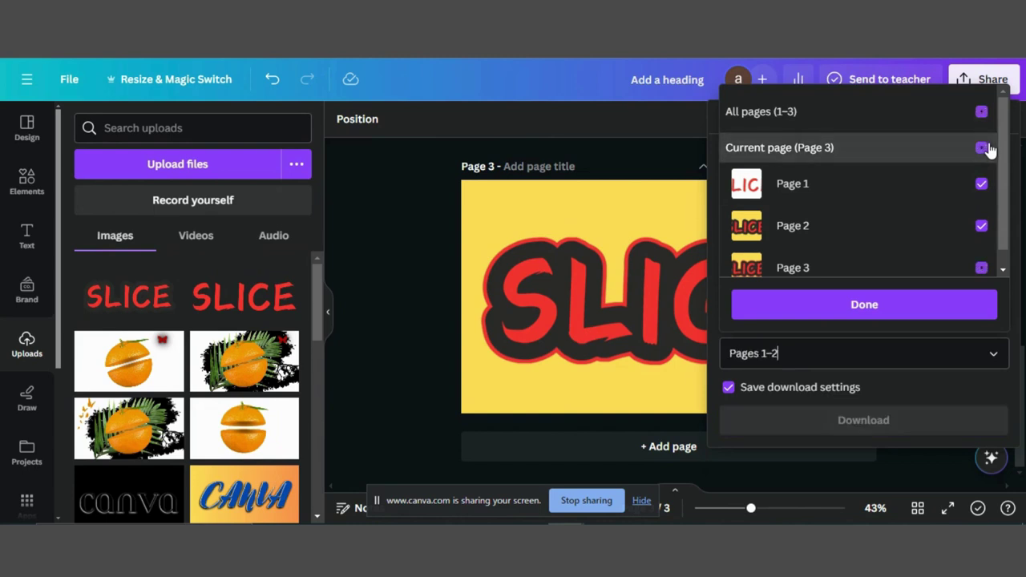
pyautogui.click(982, 184)
pyautogui.click(981, 226)
pyautogui.click(981, 183)
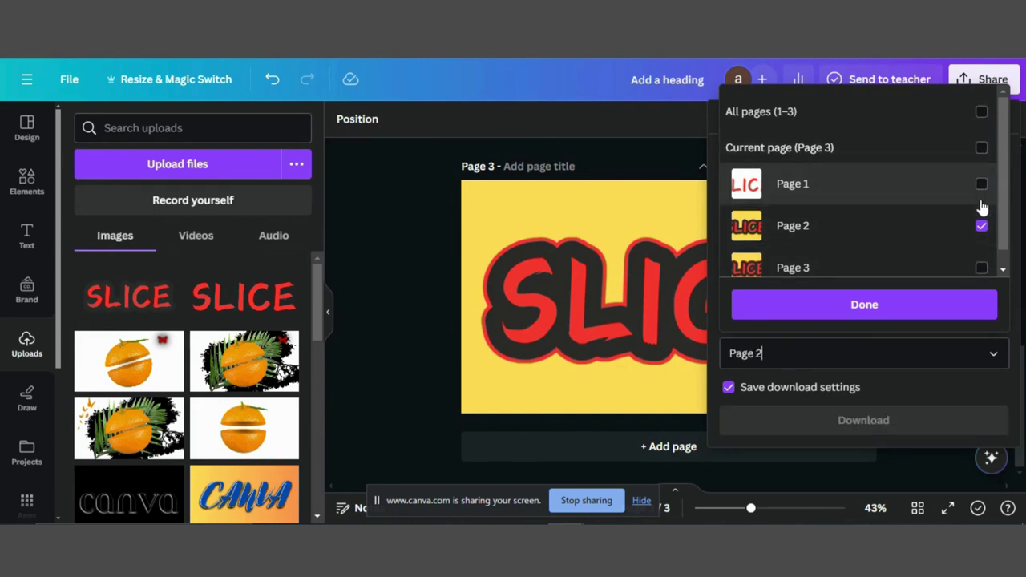
pyautogui.click(982, 227)
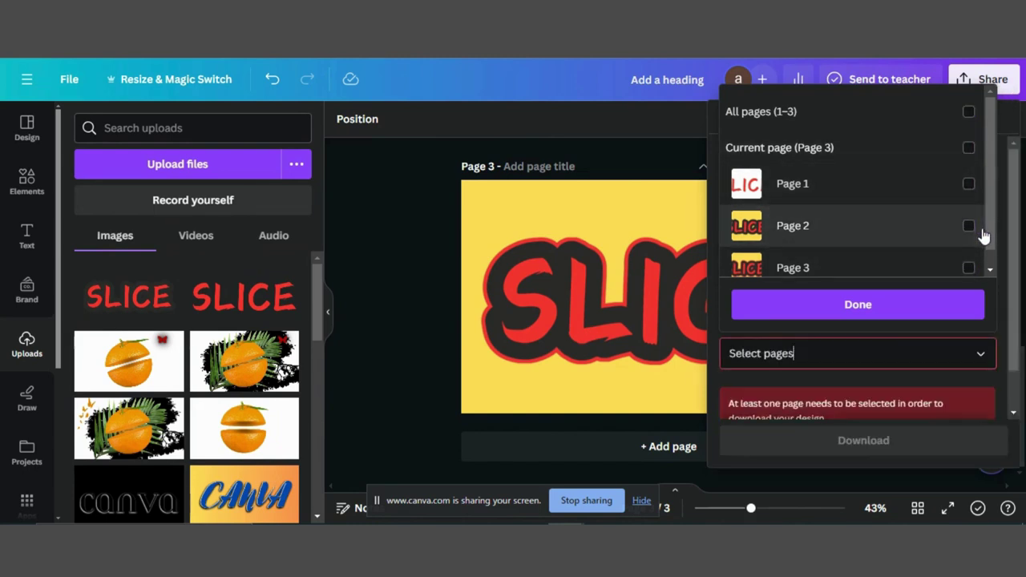
pyautogui.click(981, 267)
pyautogui.scroll(-1, 881, 272)
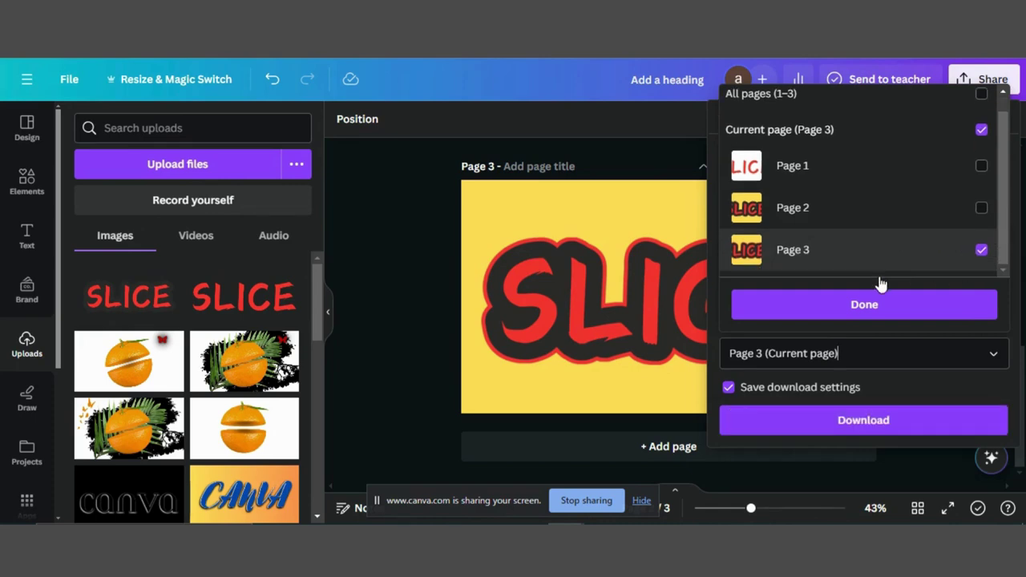
pyautogui.click(824, 418)
pyautogui.click(824, 418)
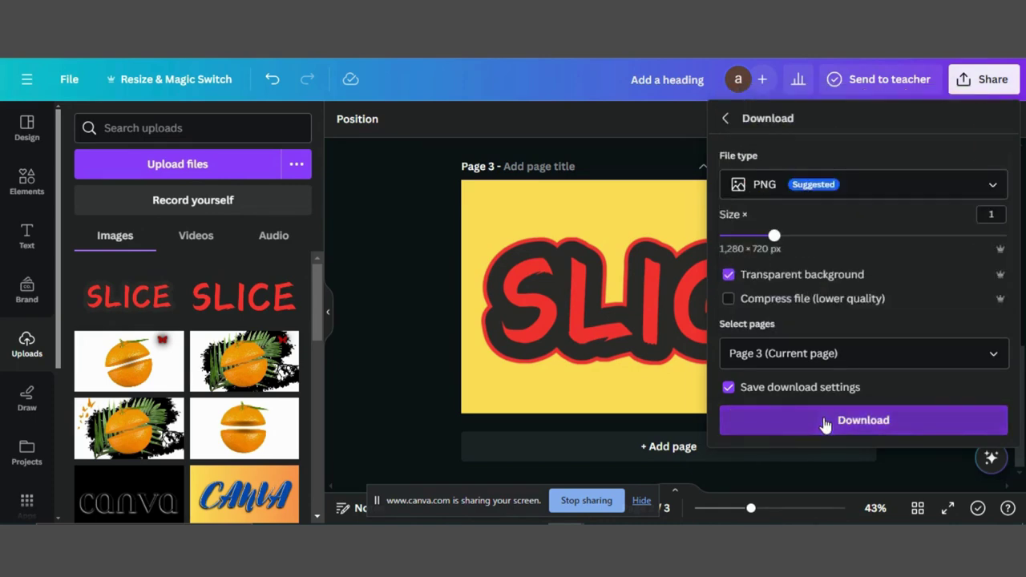
# - Upload the downloaded red-outlined SLICE image and place it on a new fourth page
pyautogui.moveTo(442, 300); pyautogui.dragTo(258, 255)
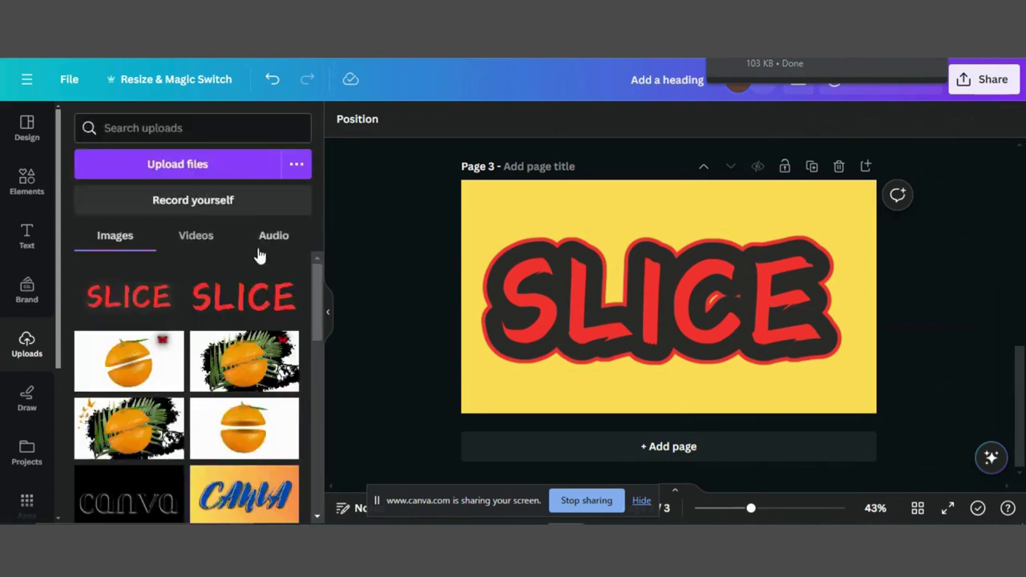
pyautogui.click(597, 446)
pyautogui.click(142, 294)
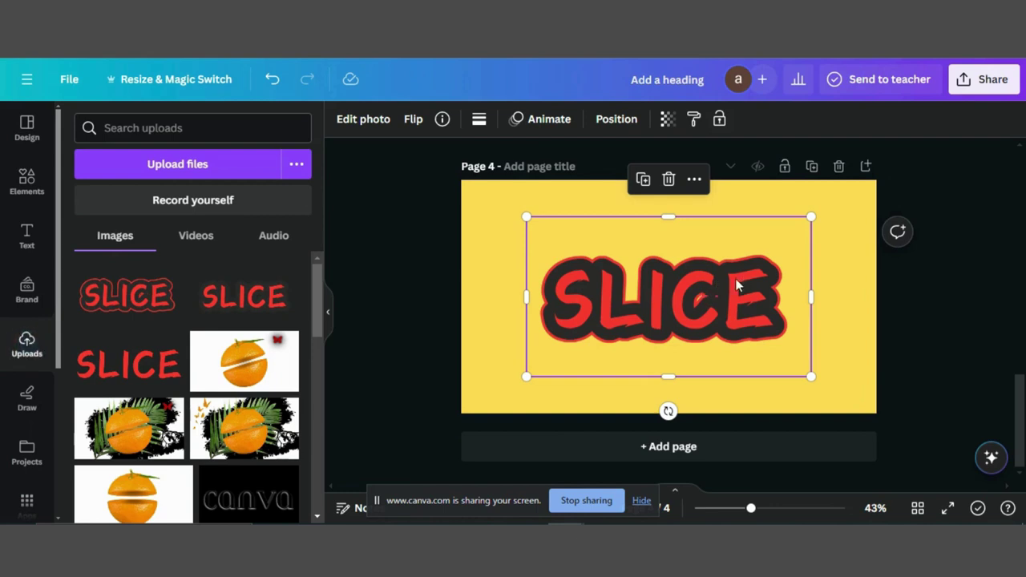
# - Change the page 4 background to white #ffffff and from there to the dark gray photo color
pyautogui.click(204, 210)
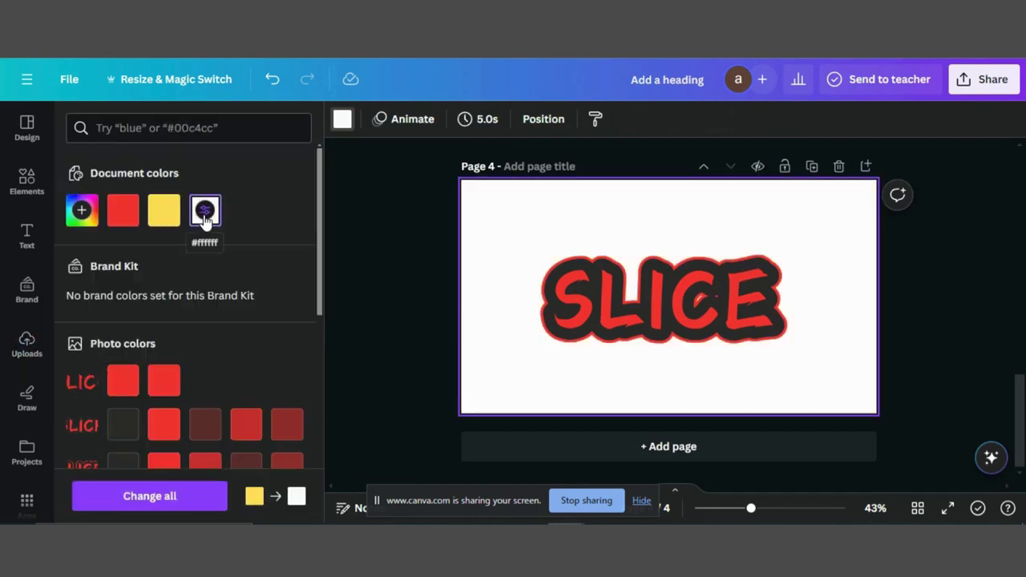
pyautogui.click(123, 427)
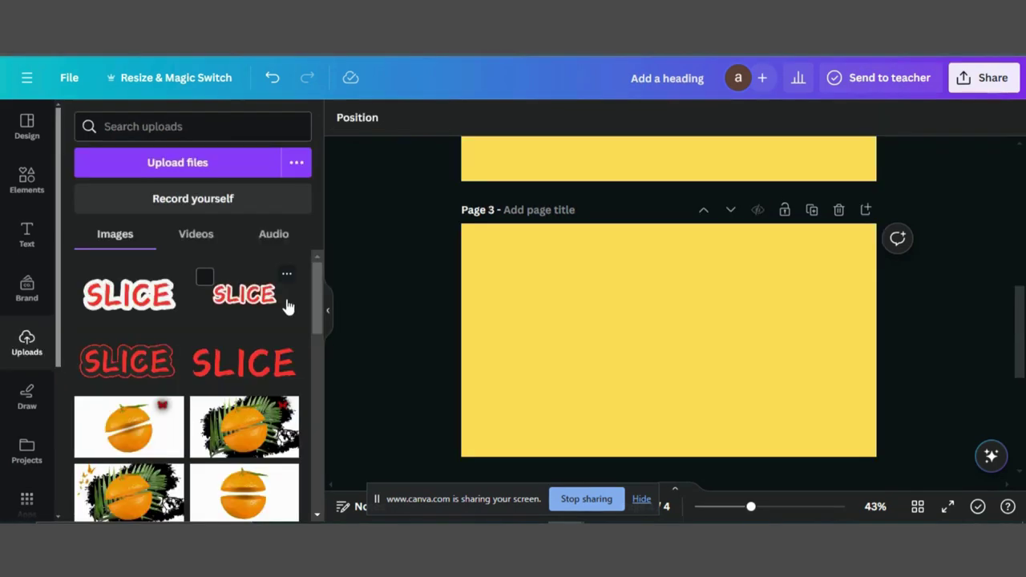
# - Place the uploaded white-outlined SLICE image on page 3 and enlarge it from its corners until it nearly fills the page
pyautogui.click(287, 306)
pyautogui.click(675, 344)
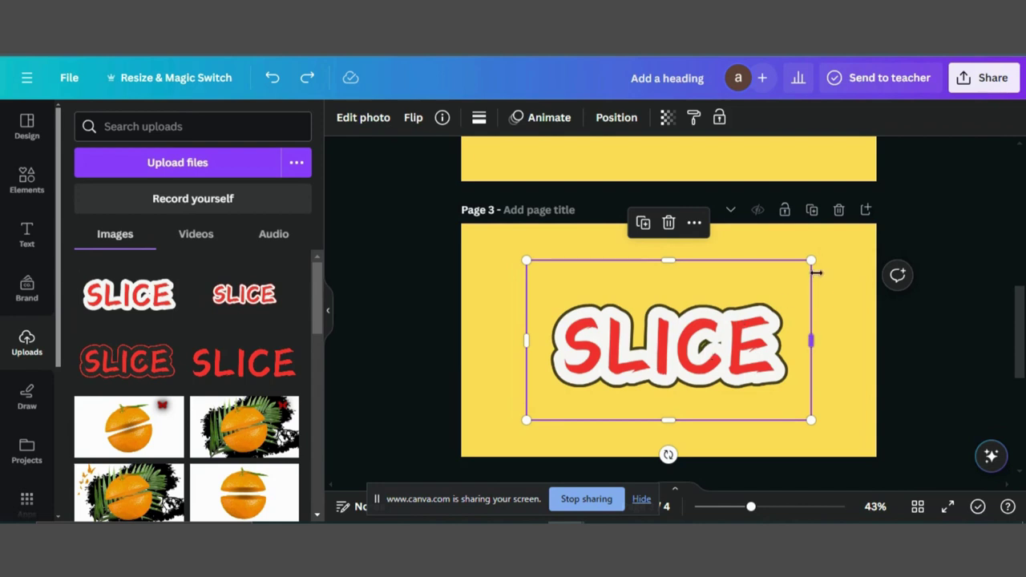
pyautogui.moveTo(810, 259); pyautogui.dragTo(868, 229)
pyautogui.moveTo(525, 421); pyautogui.dragTo(466, 453)
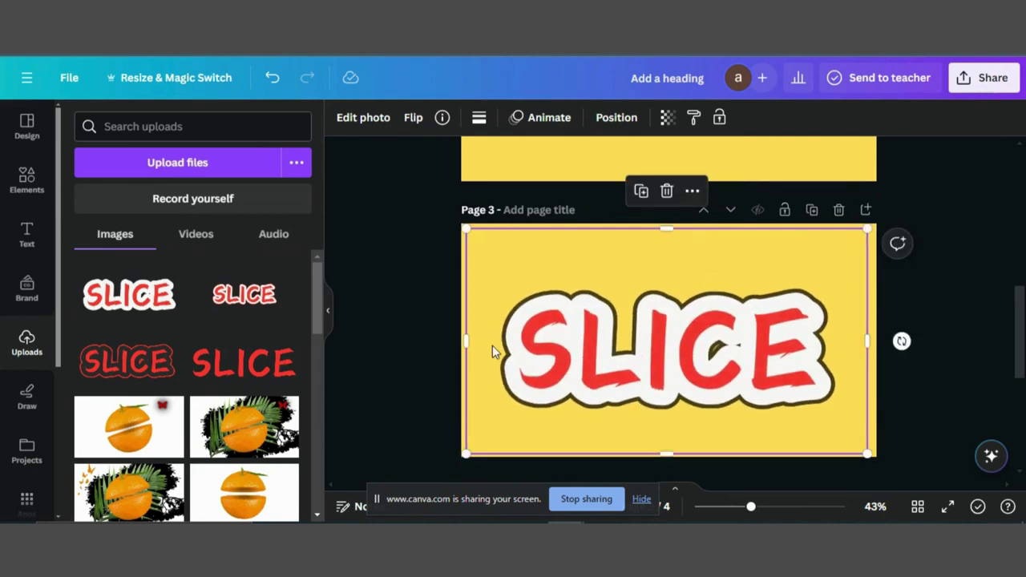
# - Add a square shape over the SLICE image on page 3
pyautogui.click(27, 178)
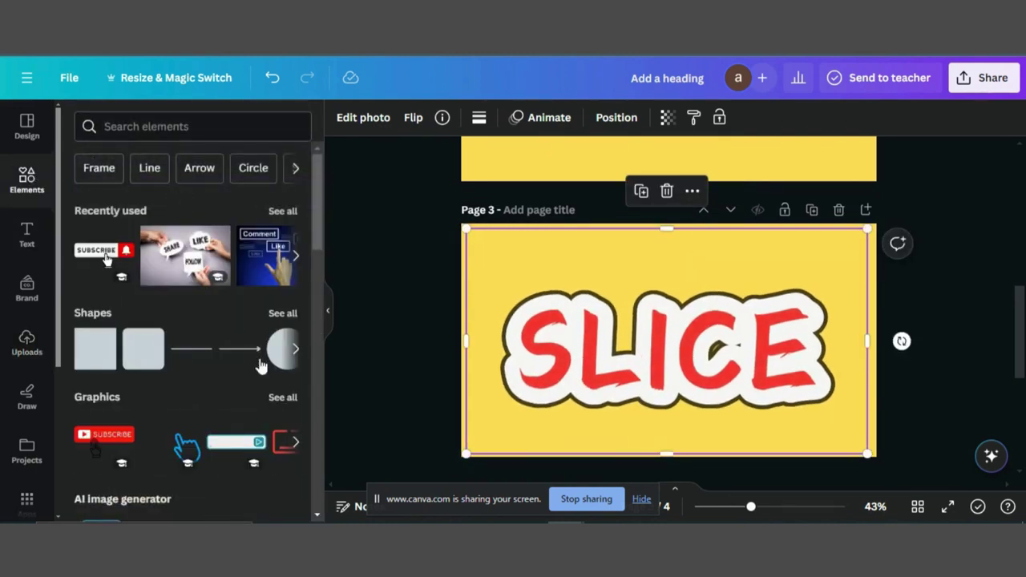
pyautogui.click(104, 343)
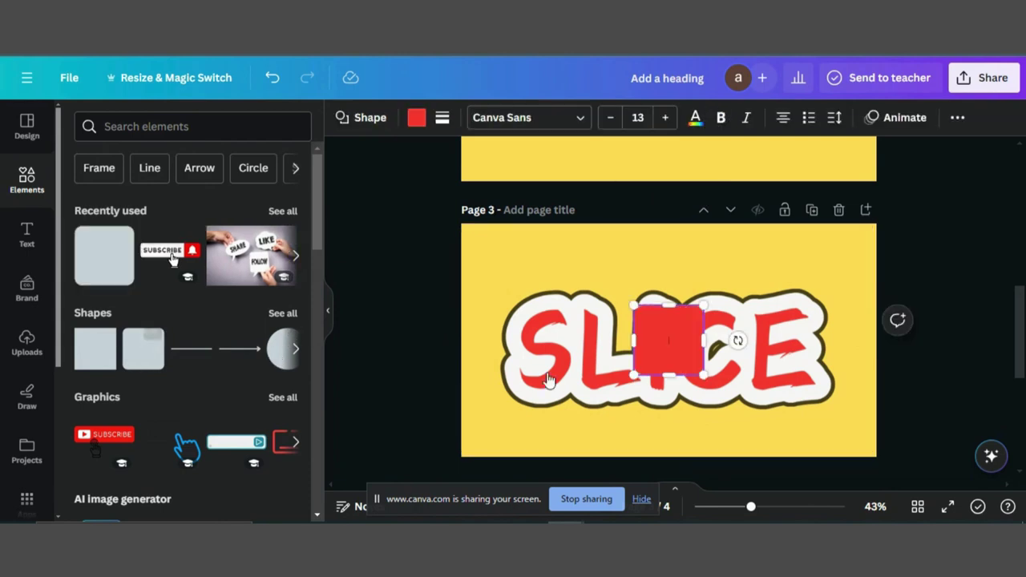
# - Shrink the red square to a small rectangle, tilt it and fit it over the gap inside the letter C on page 3
pyautogui.moveTo(703, 375); pyautogui.dragTo(712, 351)
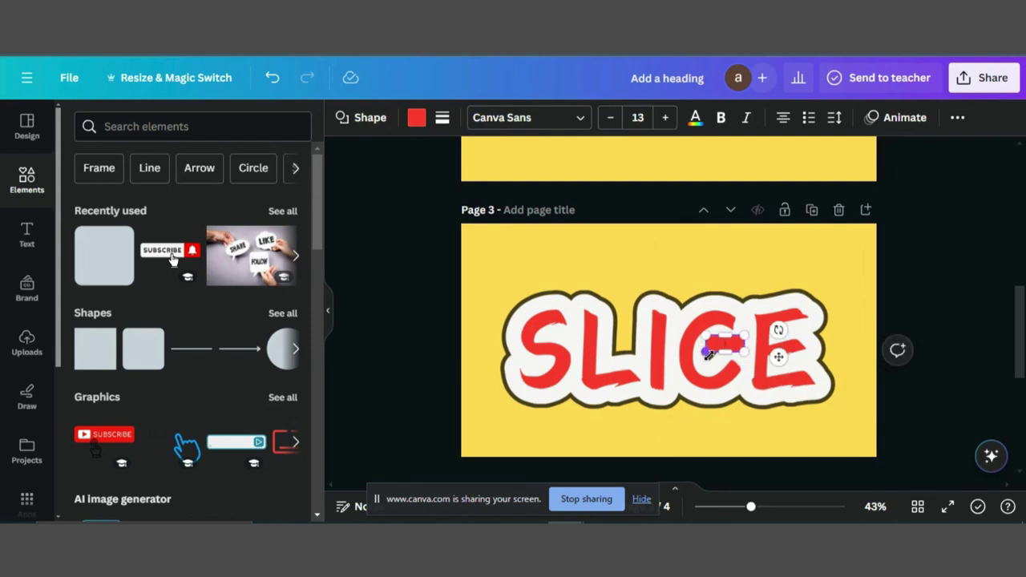
pyautogui.moveTo(779, 326)
pyautogui.mouseDown()
pyautogui.moveTo(774, 351)
pyautogui.moveTo(763, 314)
pyautogui.moveTo(772, 299)
pyautogui.moveTo(778, 312)
pyautogui.mouseUp()
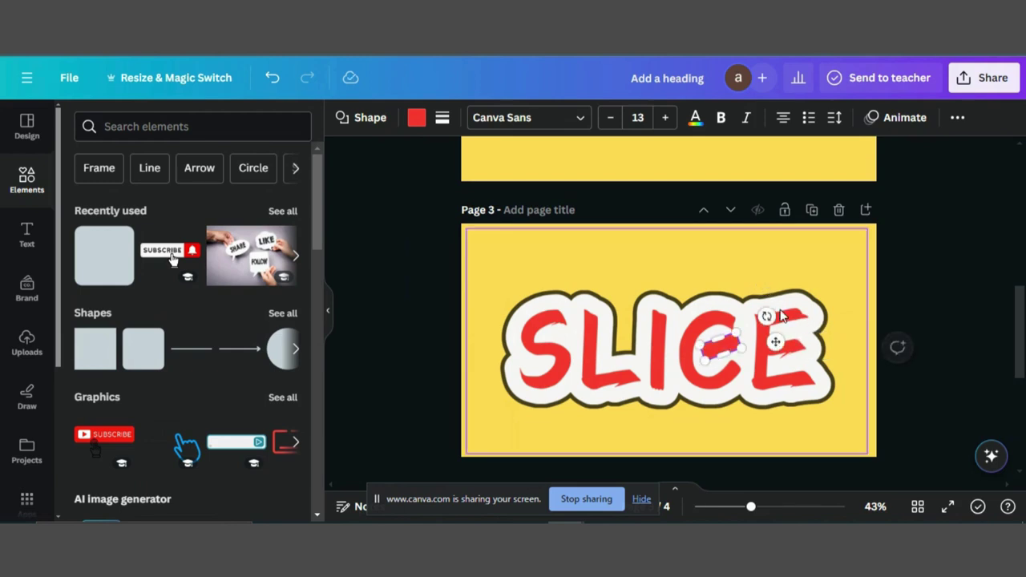
pyautogui.moveTo(742, 353); pyautogui.dragTo(746, 351)
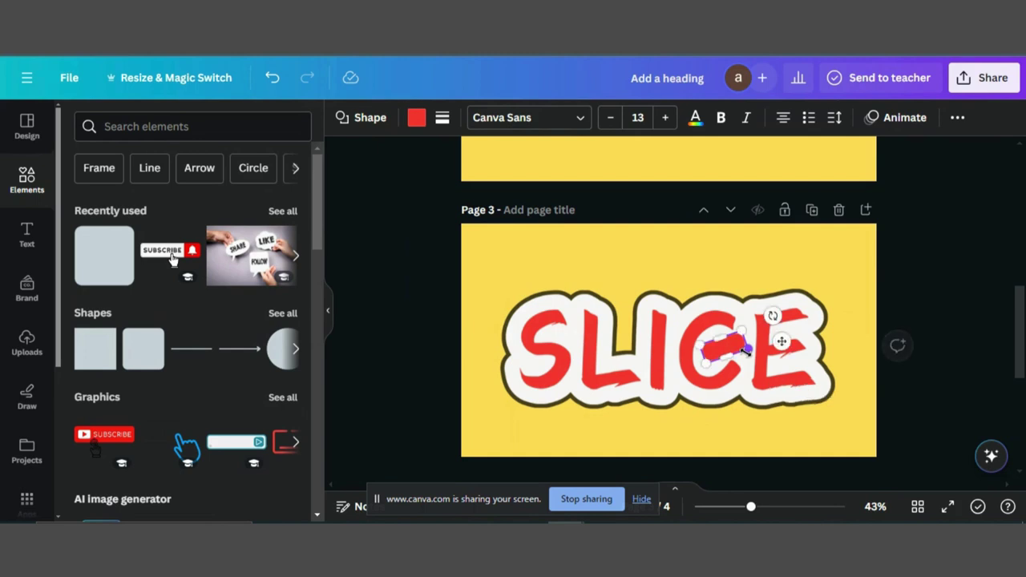
# - Recolor the small rectangle inside the C with the off-white photo color taken from the outlined SLICE image
pyautogui.click(414, 118)
pyautogui.click(81, 250)
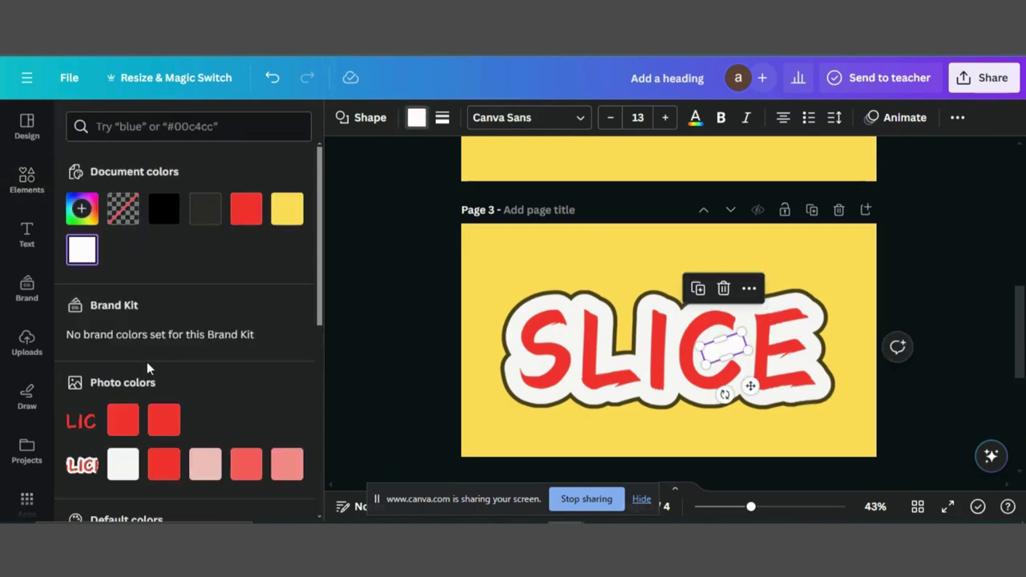
pyautogui.click(124, 467)
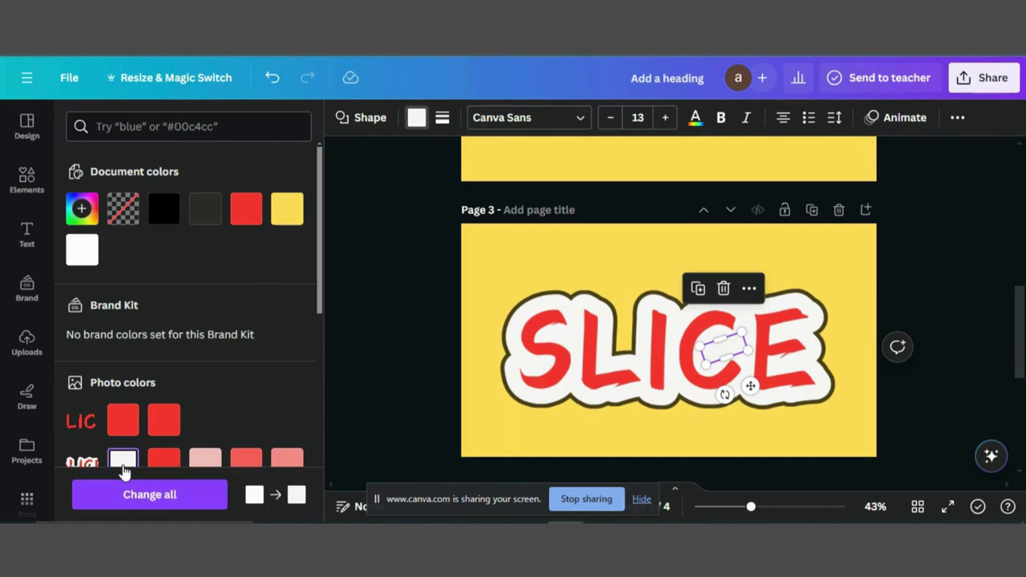
pyautogui.click(413, 367)
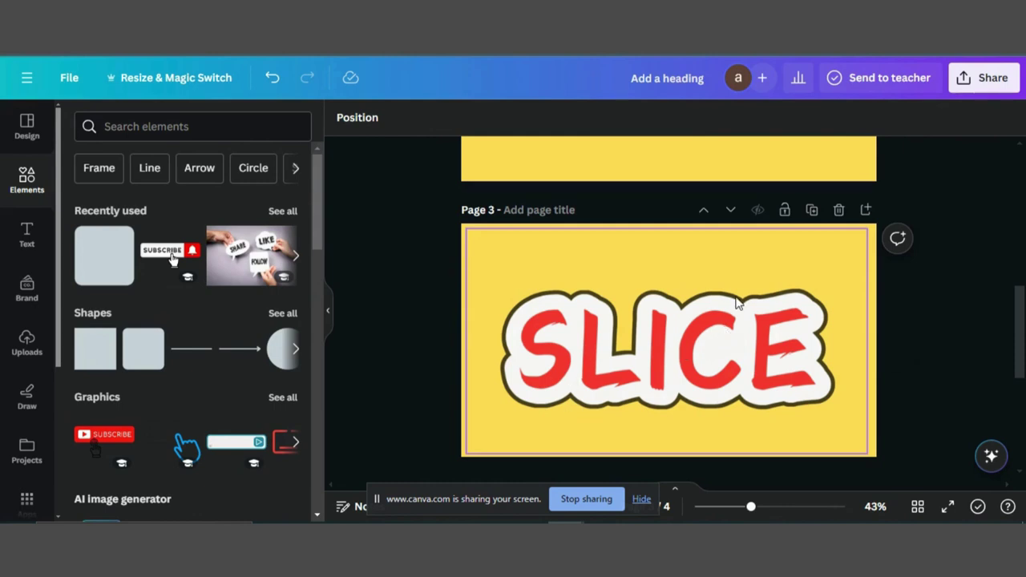
# - Download only page 3 instead of page 2 as a PNG with a transparent background
pyautogui.click(992, 79)
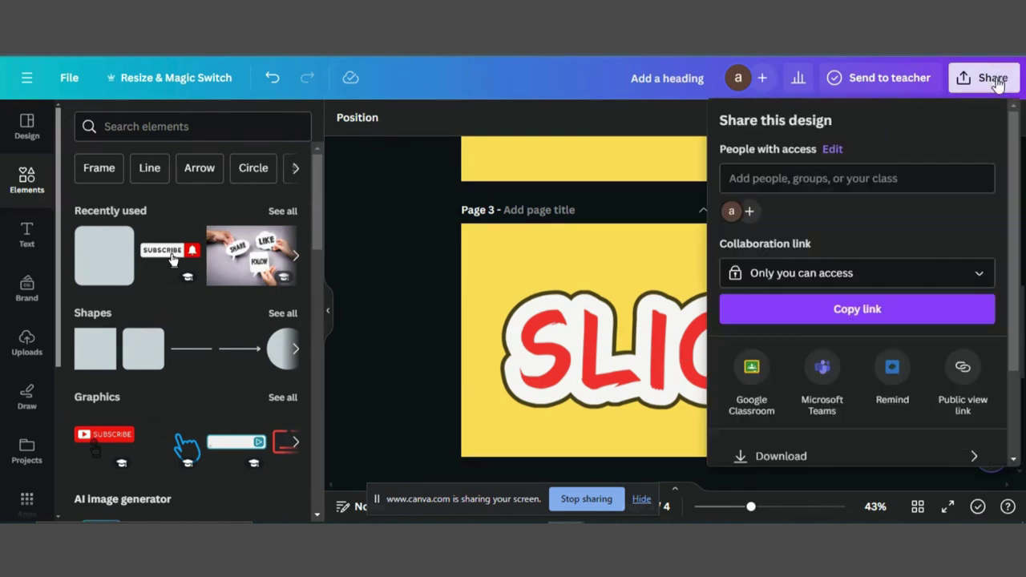
pyautogui.scroll(-3, 847, 268)
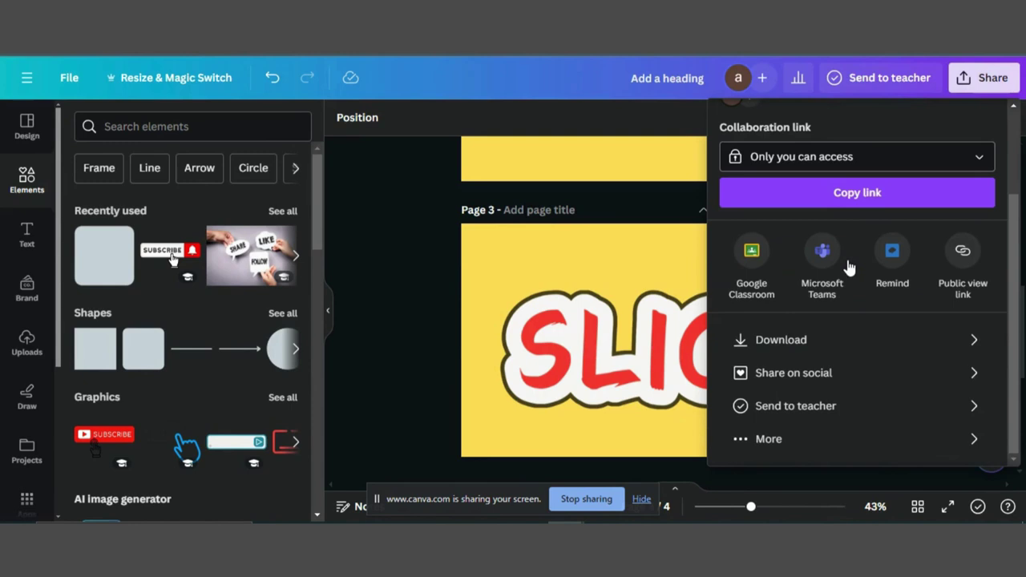
pyautogui.click(768, 340)
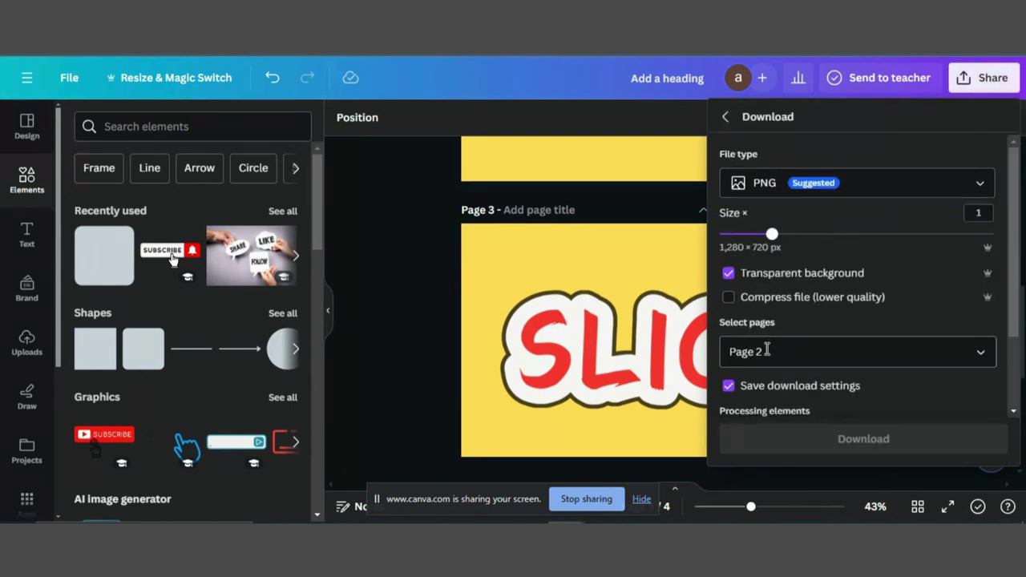
pyautogui.click(768, 350)
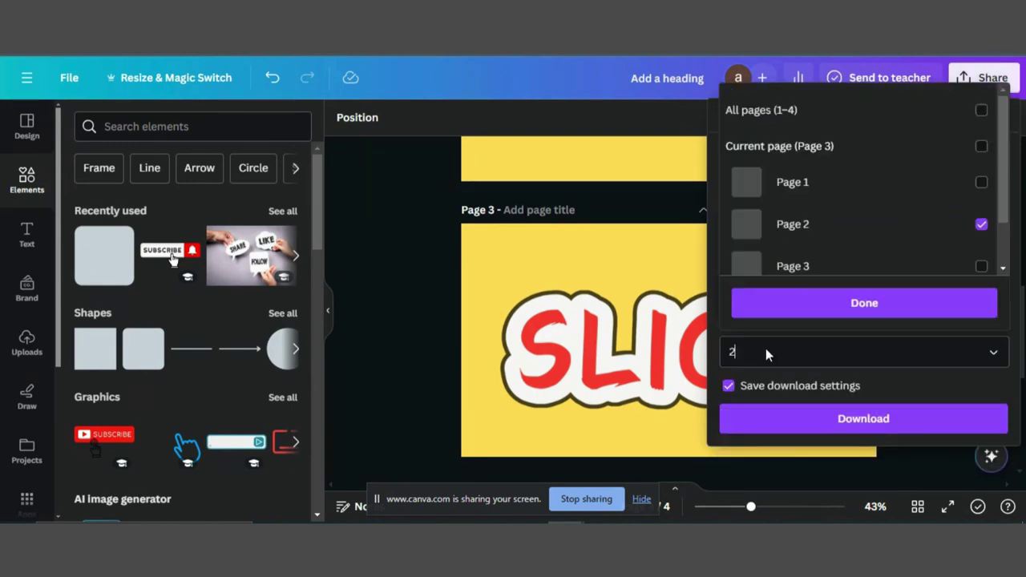
pyautogui.click(981, 224)
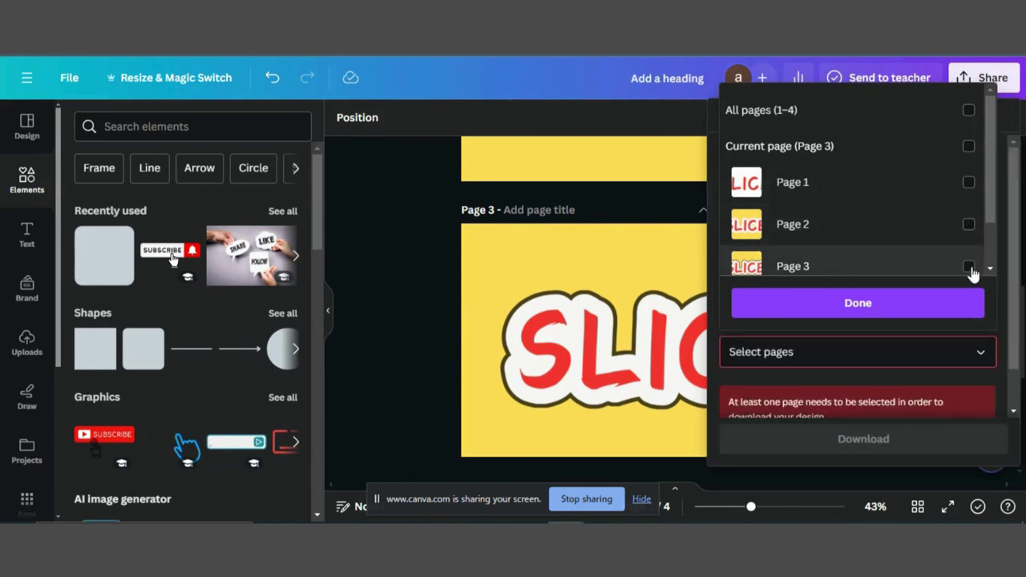
pyautogui.click(968, 267)
pyautogui.click(904, 303)
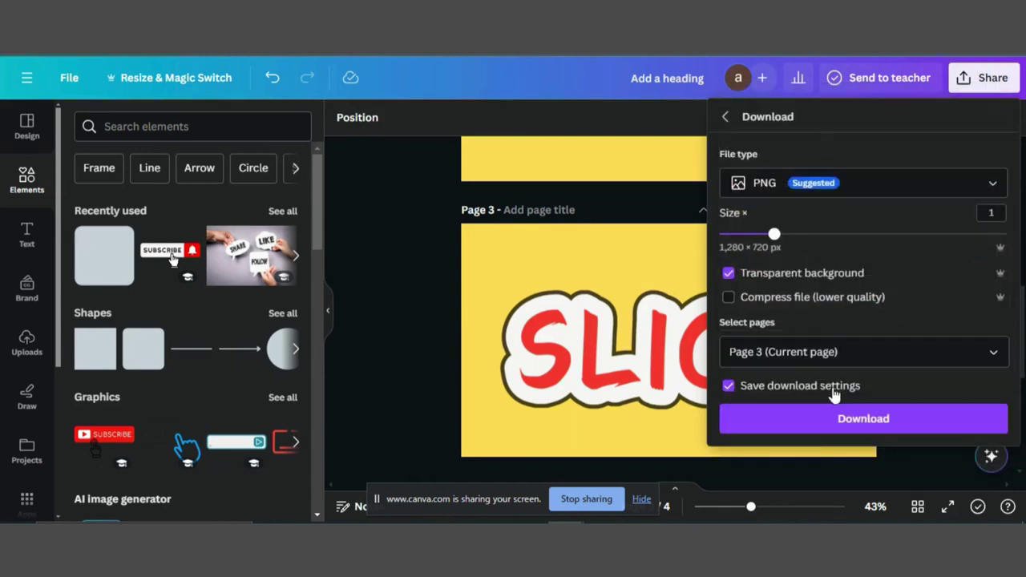
pyautogui.click(830, 424)
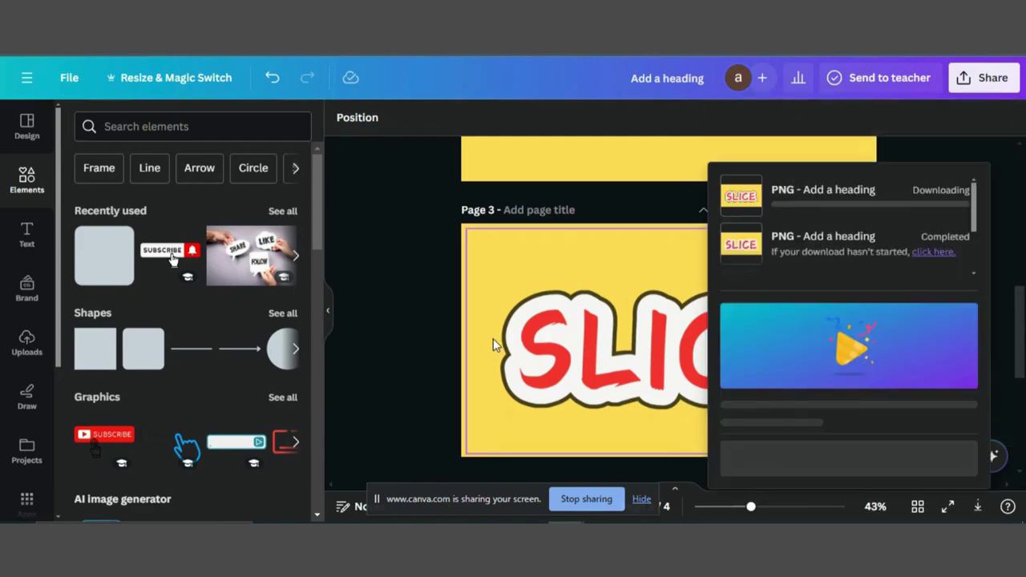